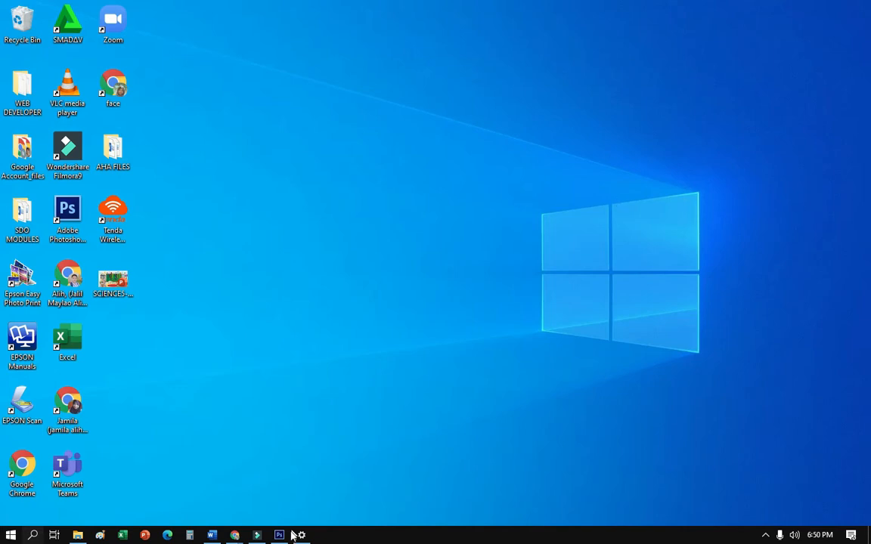
- Switch to Photoshop and create a U.S. Paper Letter document, 8.5 × 11 inches, 300 pixels/inch, RGB Color, with a white background
mouse_move(255, 537)
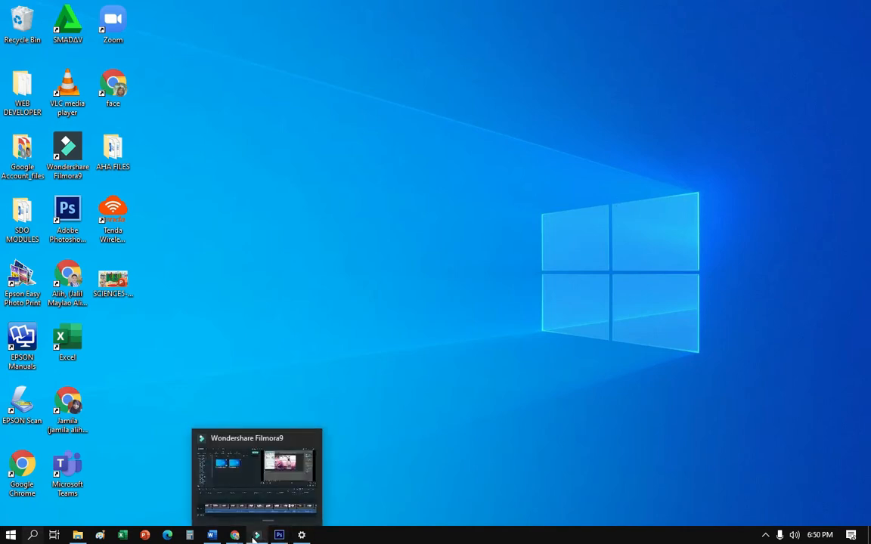
left_click(278, 535)
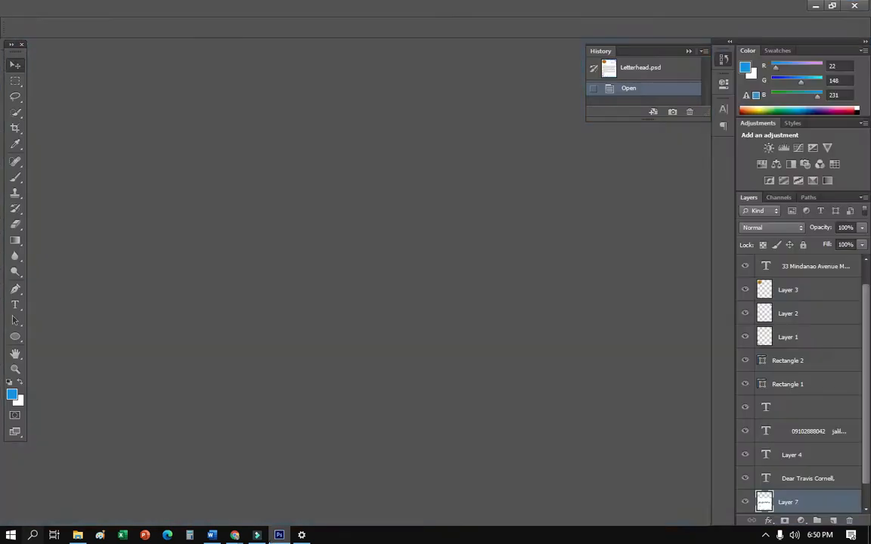
mouse_move(257, 535)
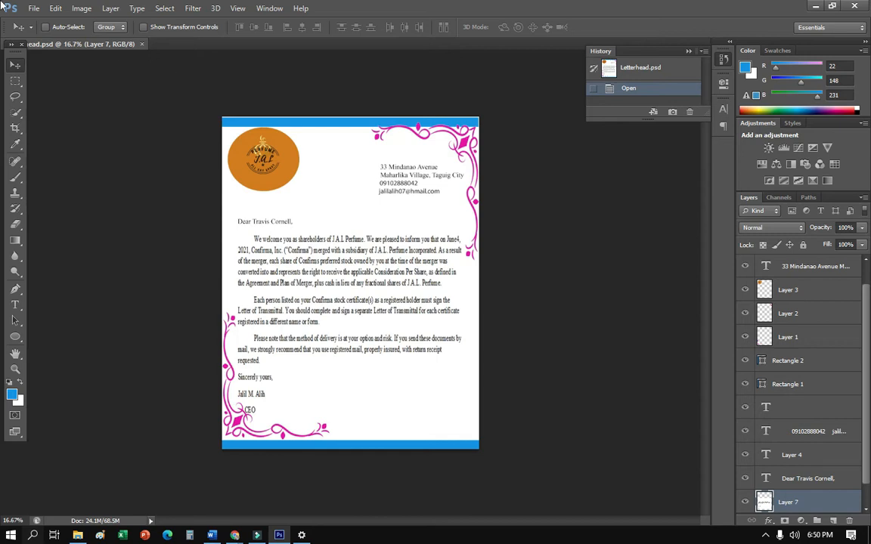
left_click(31, 8)
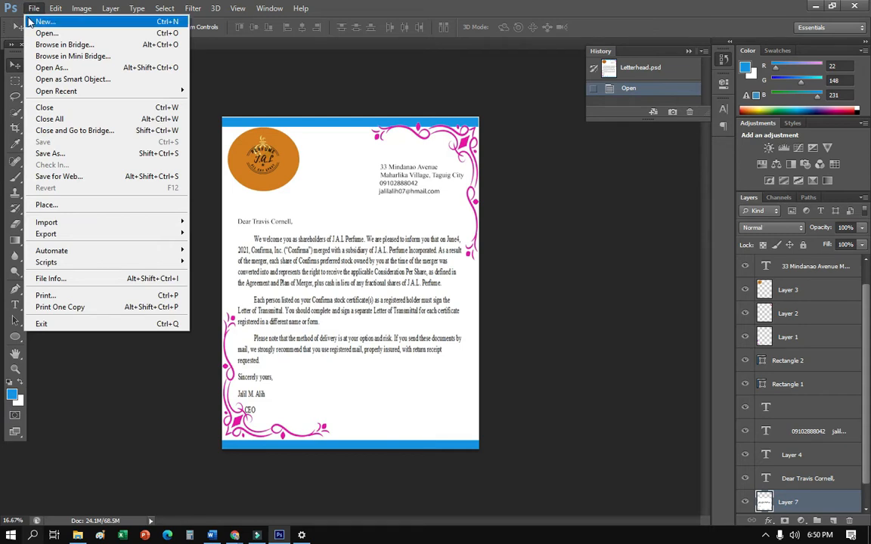
left_click(30, 23)
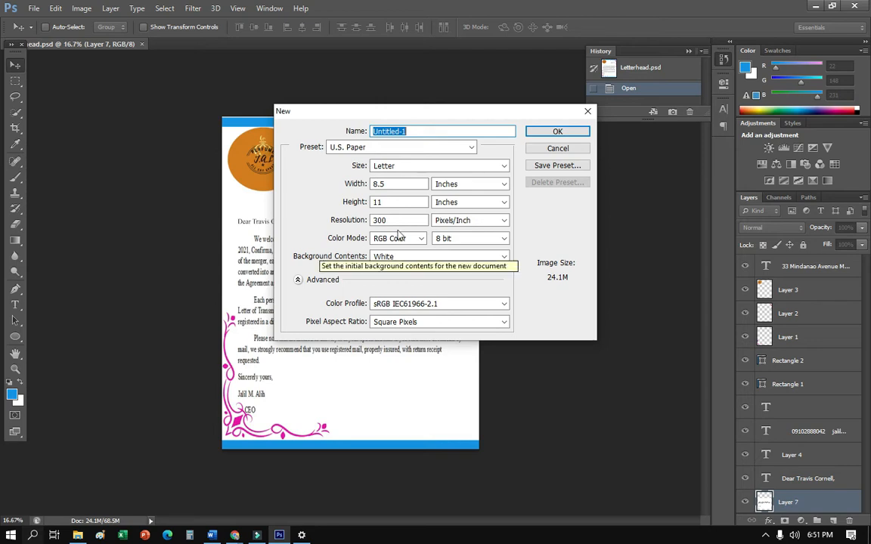
left_click(557, 132)
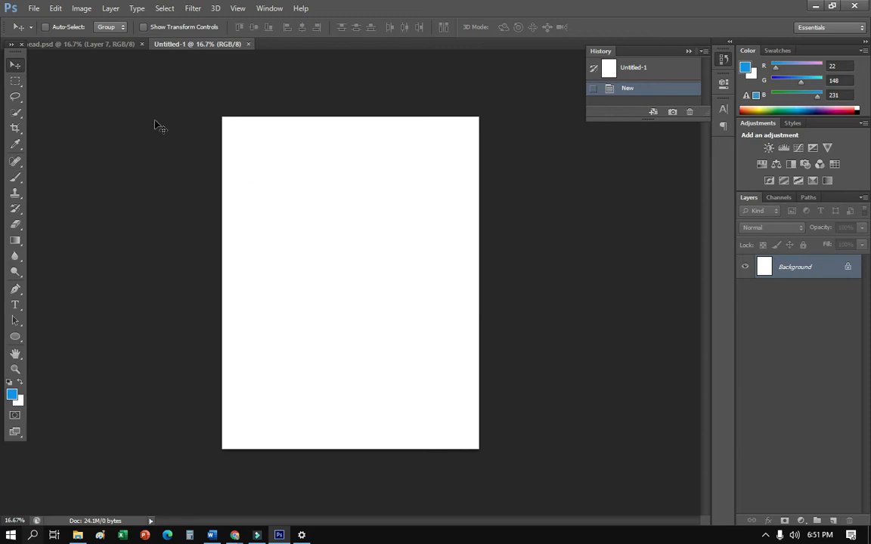
- Draw a blue rectangle about 2604 × 138 px across the top edge of the page
left_click(23, 341)
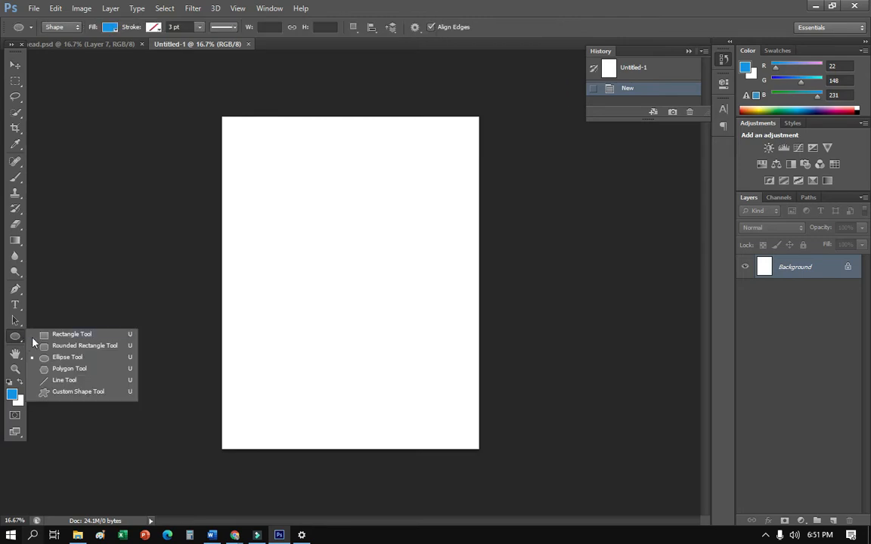
left_click(49, 335)
left_click_drag(217, 115, 479, 128)
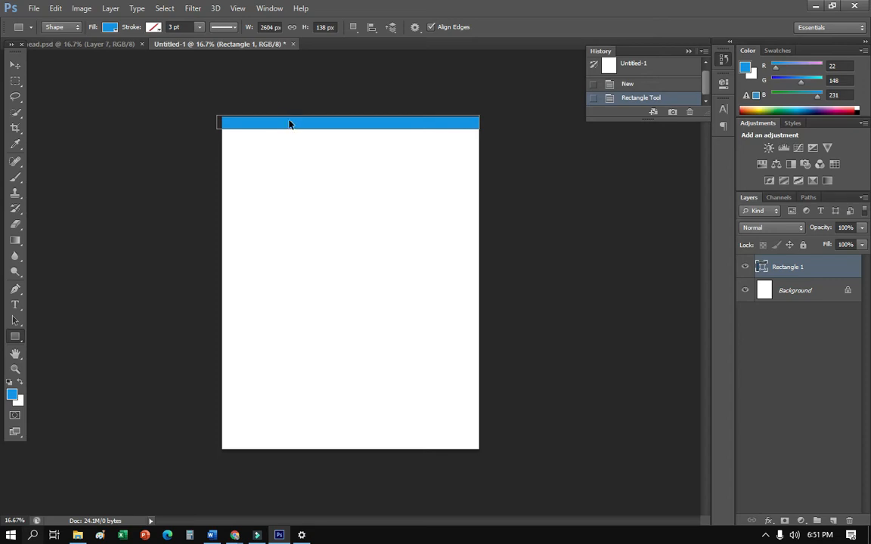
key("ctrl+v")
left_click_drag(288, 124, 292, 128)
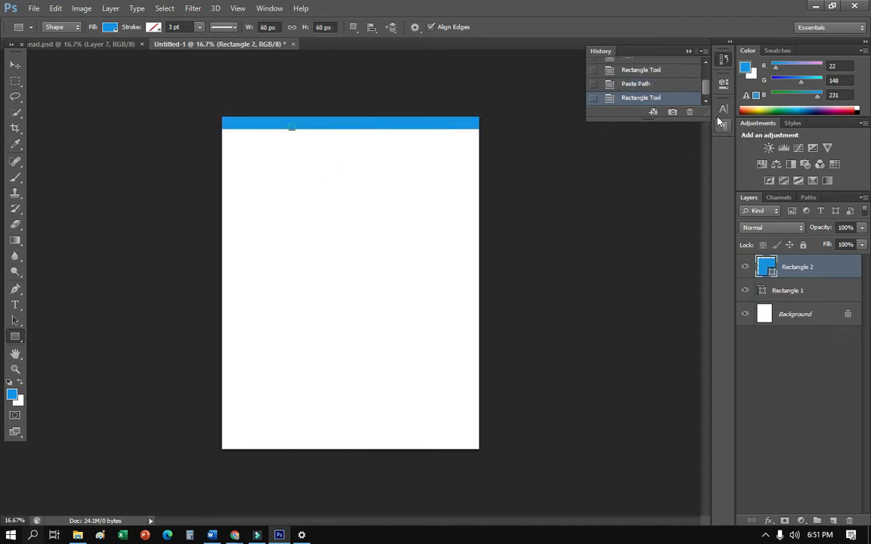
left_click(690, 112)
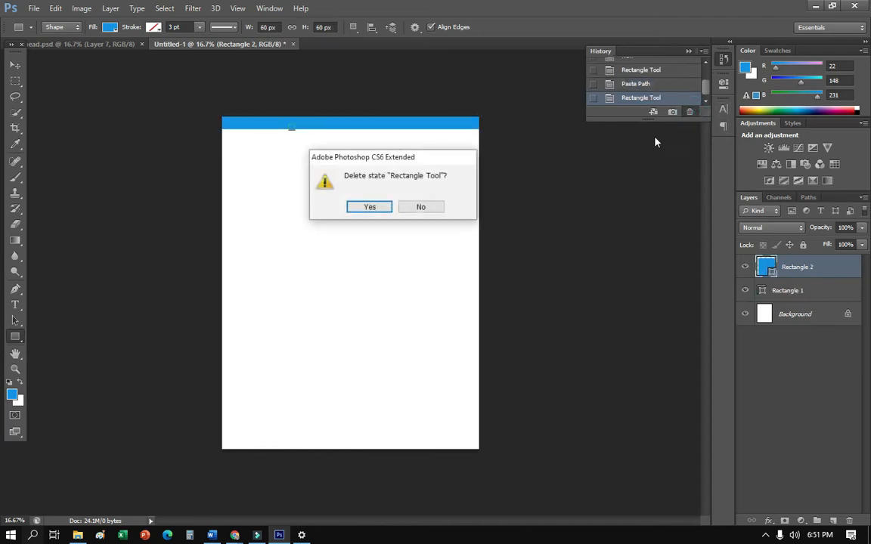
left_click(371, 207)
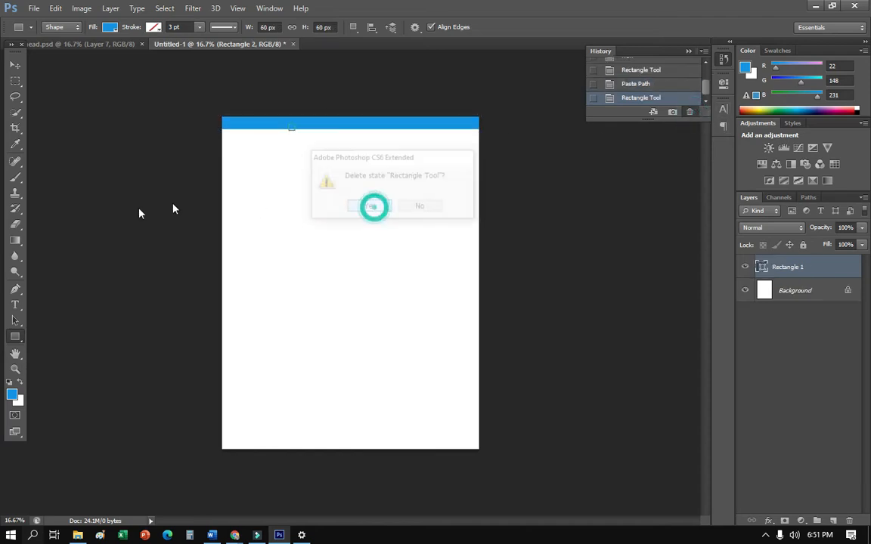
- Draw a second blue rectangle about 2622 × 114 px across the page's bottom and move it flush with the bottom edge
left_click(19, 339)
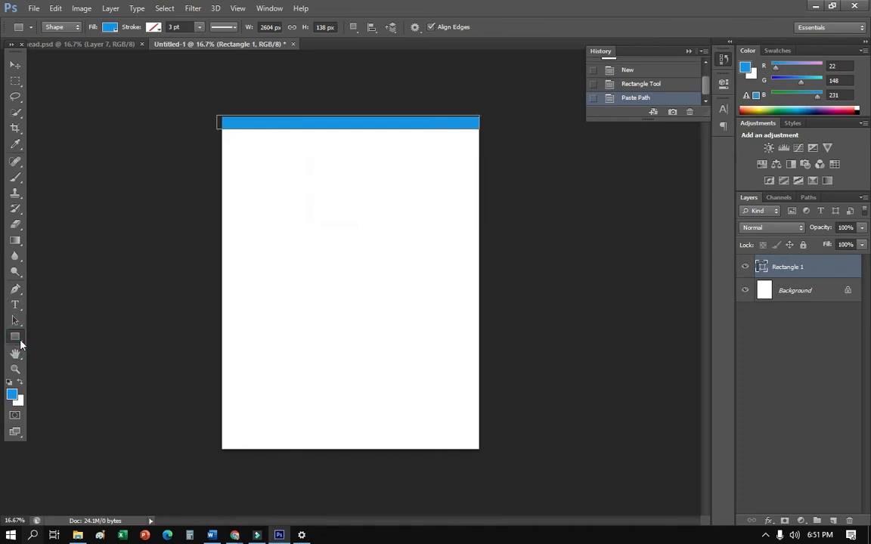
left_click_drag(219, 441, 481, 434)
left_click(16, 62)
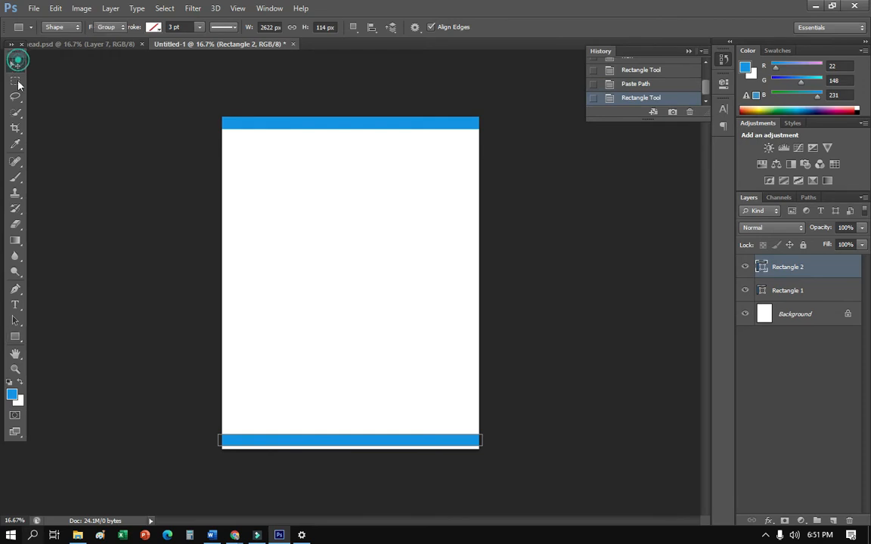
left_click_drag(293, 439, 297, 442)
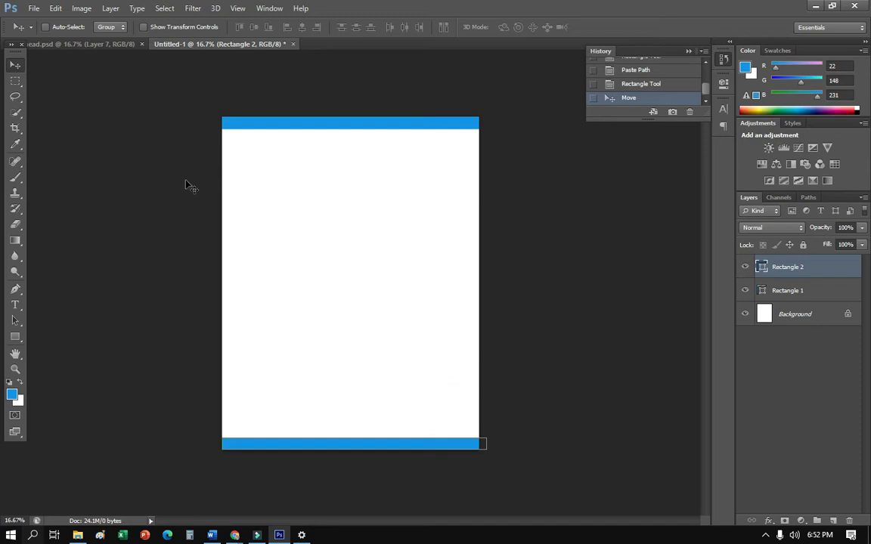
left_click(32, 8)
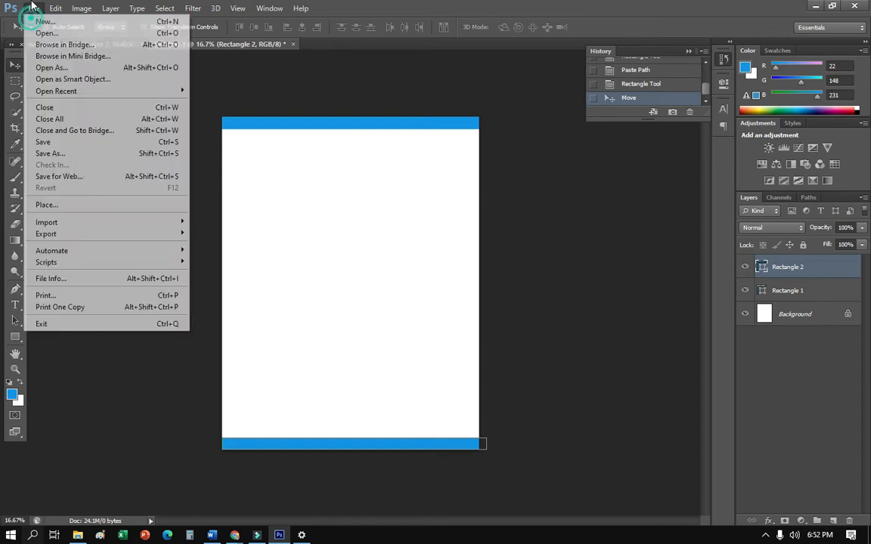
mouse_move(33, 9)
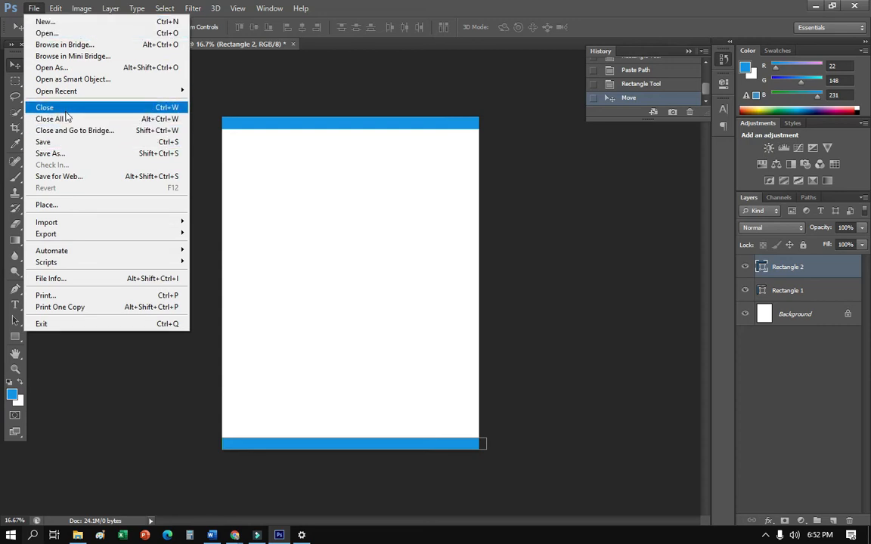
left_click(47, 33)
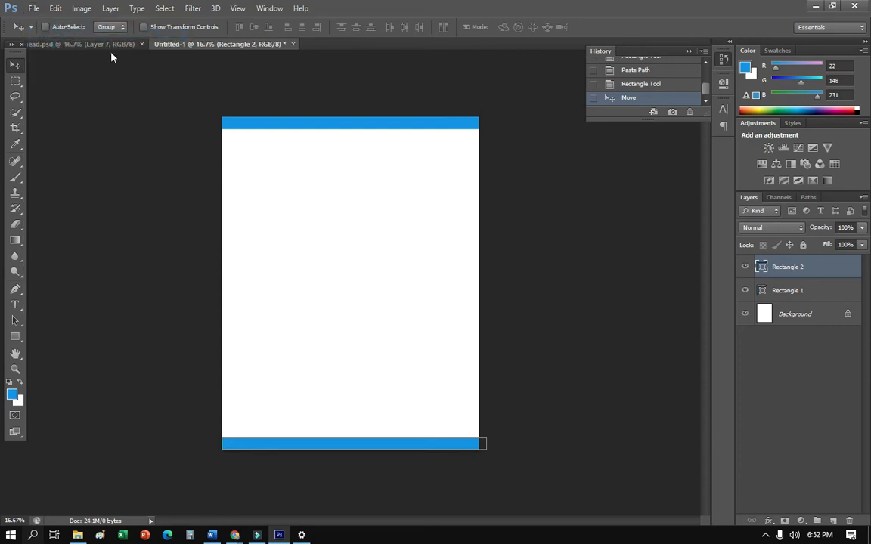
left_click(295, 251)
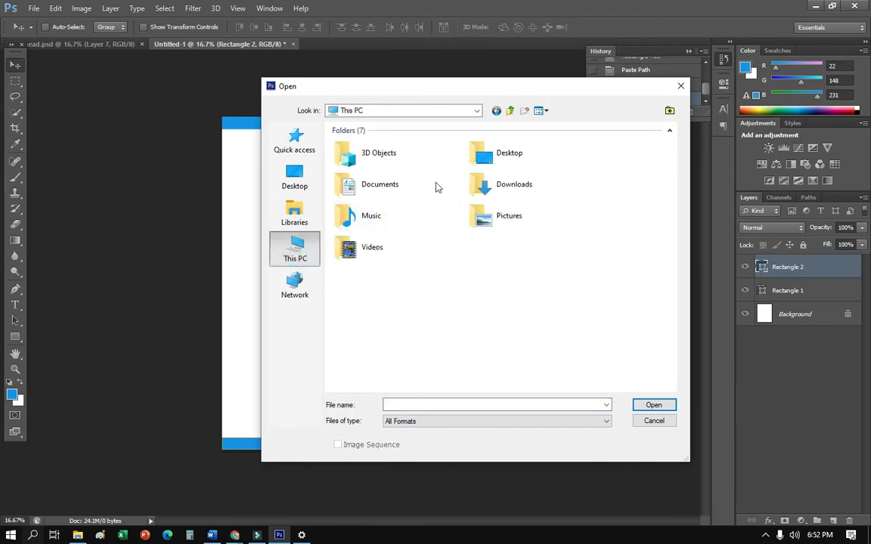
double_click(491, 195)
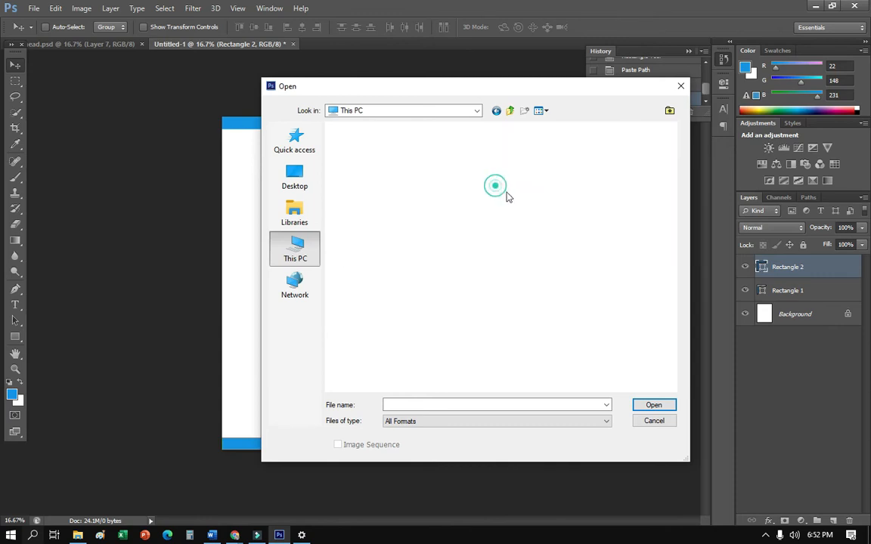
left_click(655, 406)
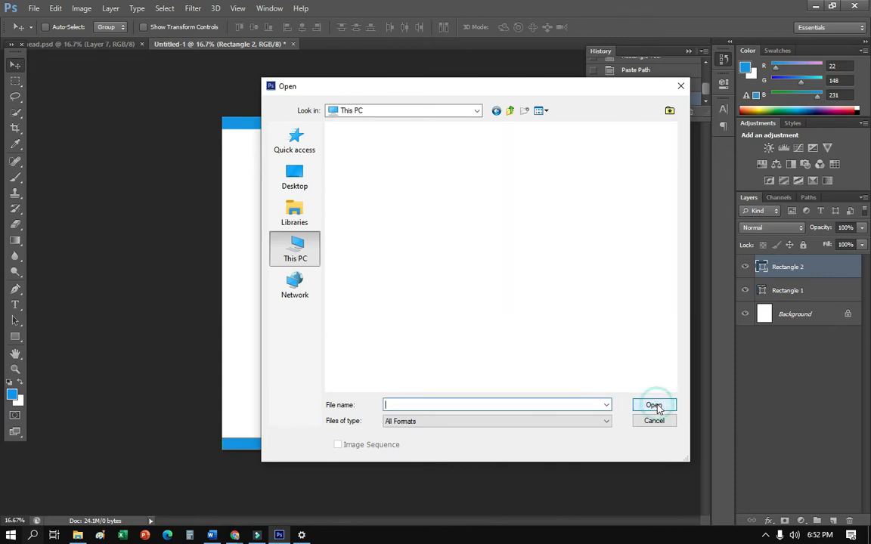
left_click(654, 422)
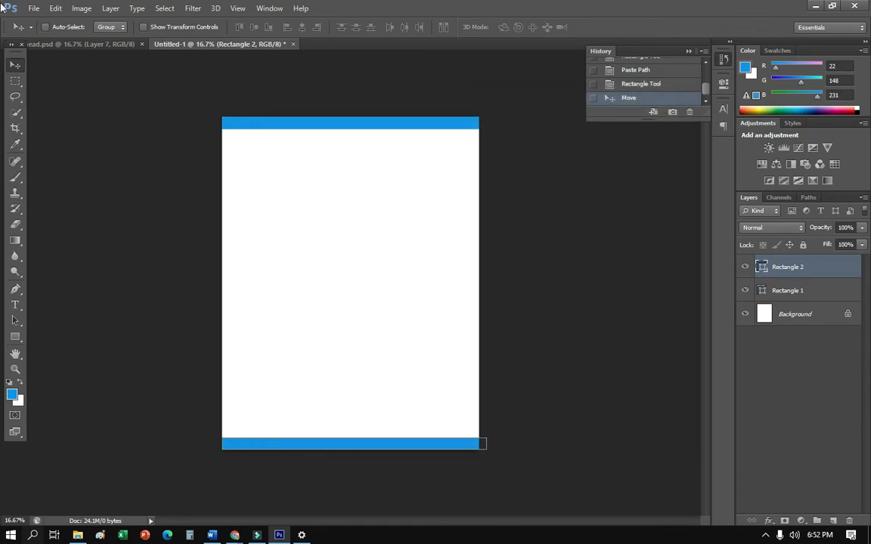
- Open the pink wedding corner border image from the Downloads folder
left_click(33, 9)
left_click(43, 34)
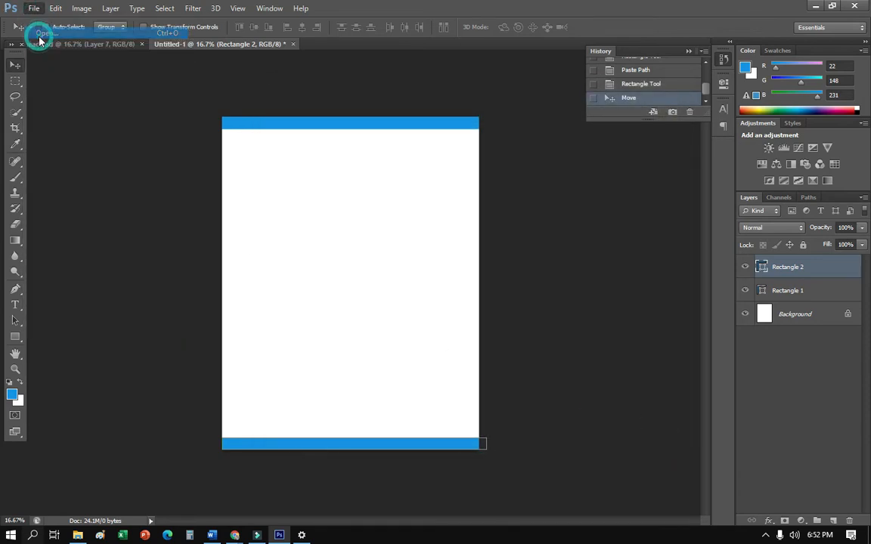
left_click(303, 254)
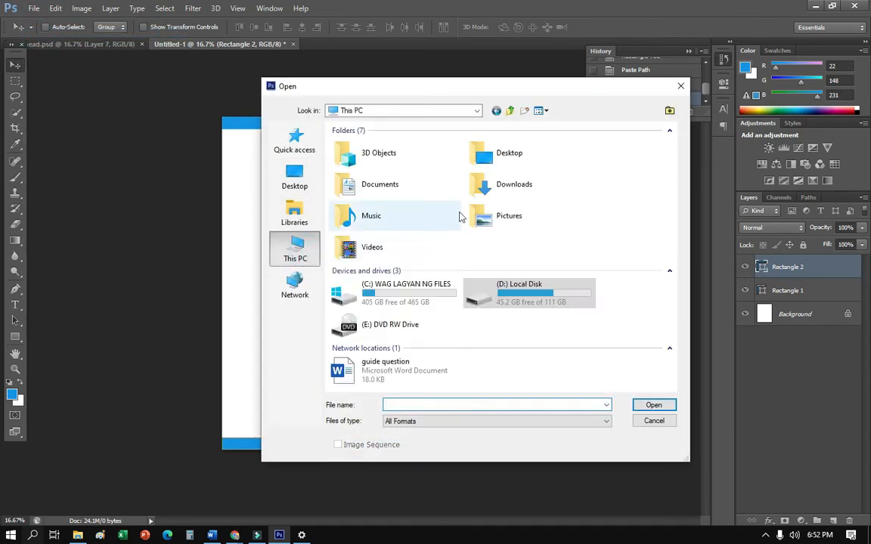
double_click(510, 201)
scroll(466, 224, "down", 5)
scroll(468, 223, "up", 5)
scroll(513, 229, "down", 2)
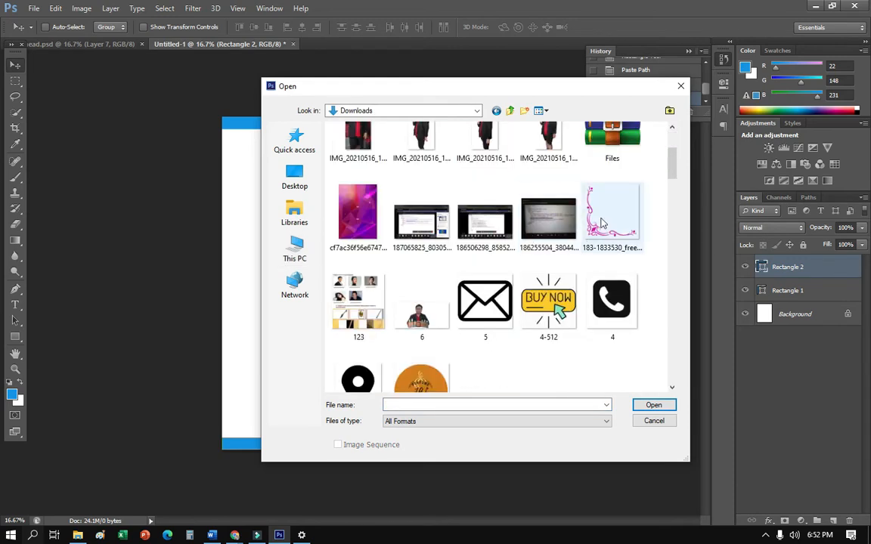
left_click(609, 215)
left_click(652, 405)
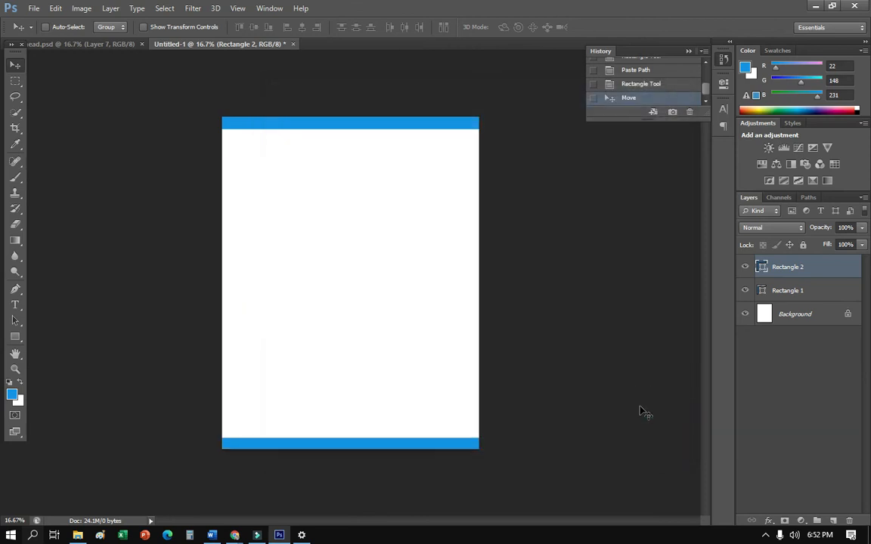
- Copy the corner border into the new page, enlarge it, and place it in the bottom-left corner above the blue bar
left_click_drag(357, 278, 307, 188)
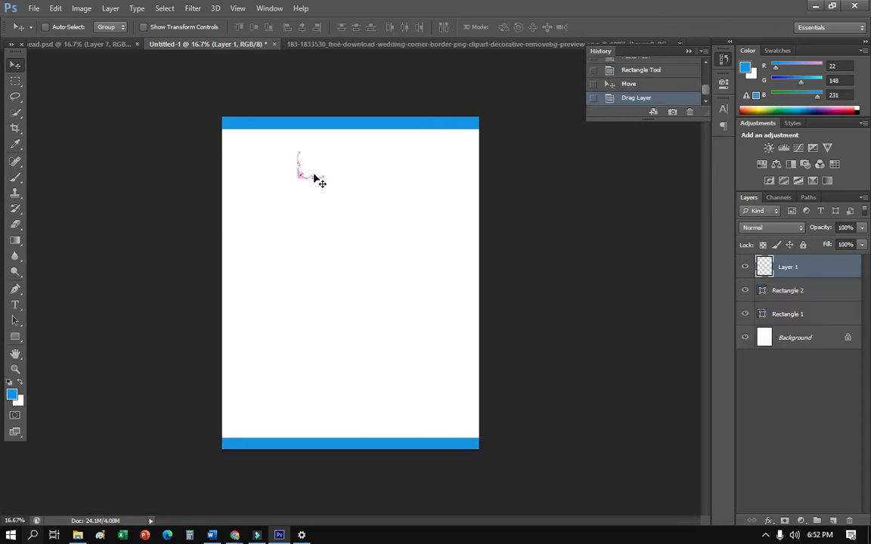
key("ctrl+t")
left_click_drag(327, 179, 373, 248)
left_click_drag(342, 214, 272, 402)
double_click(270, 397)
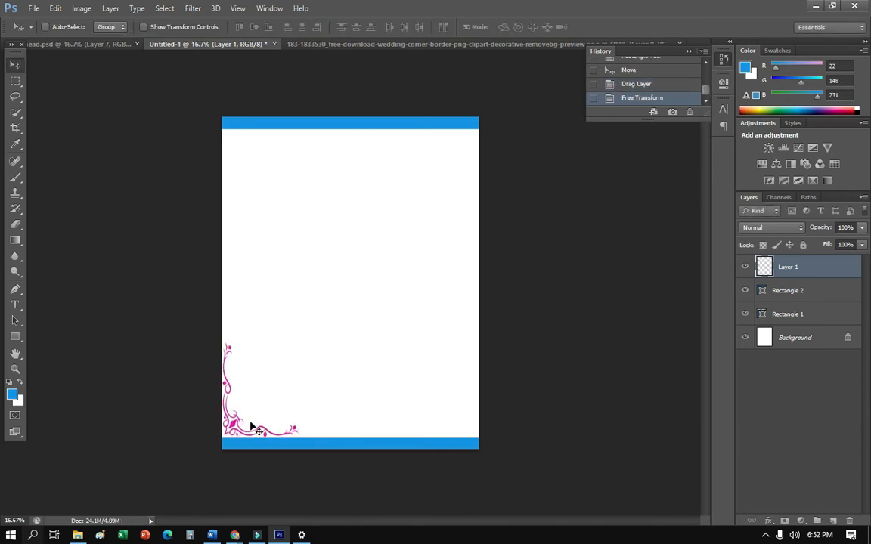
left_click(247, 415)
- Add a second corner border scaled to about 271% wide and 332% high, rotated about 180°, in the page's top-right corner
left_click(534, 46)
left_click_drag(239, 330, 391, 270)
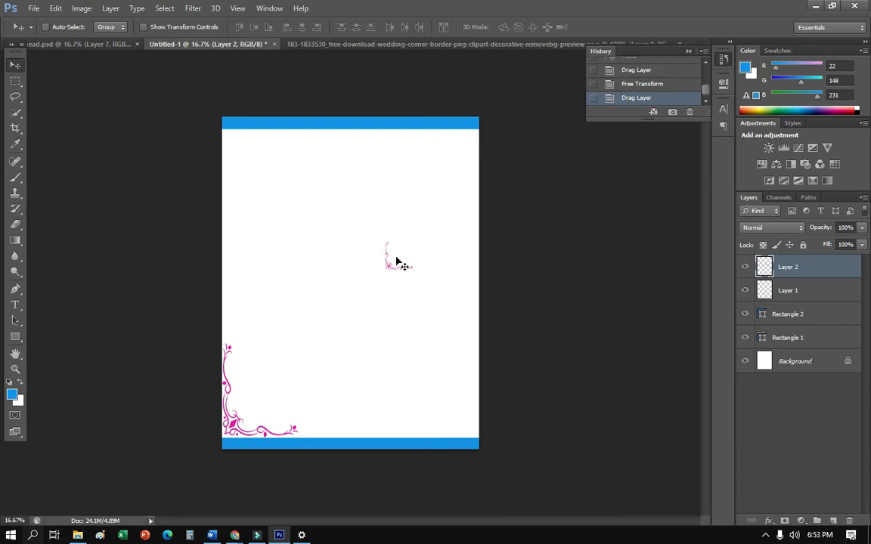
key("ctrl+t")
left_click_drag(412, 268, 295, 437)
left_click_drag(249, 390, 382, 192)
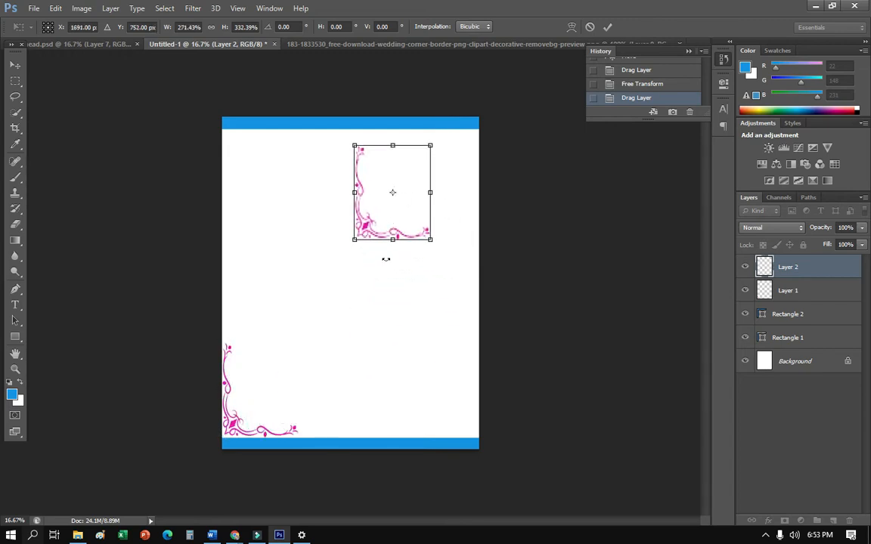
left_click_drag(393, 269, 449, 155)
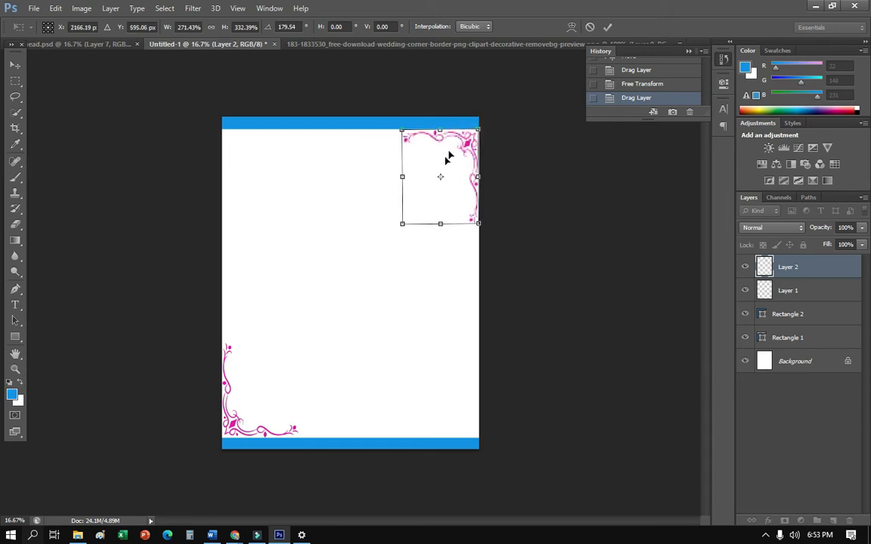
left_click(429, 257)
left_click(429, 257)
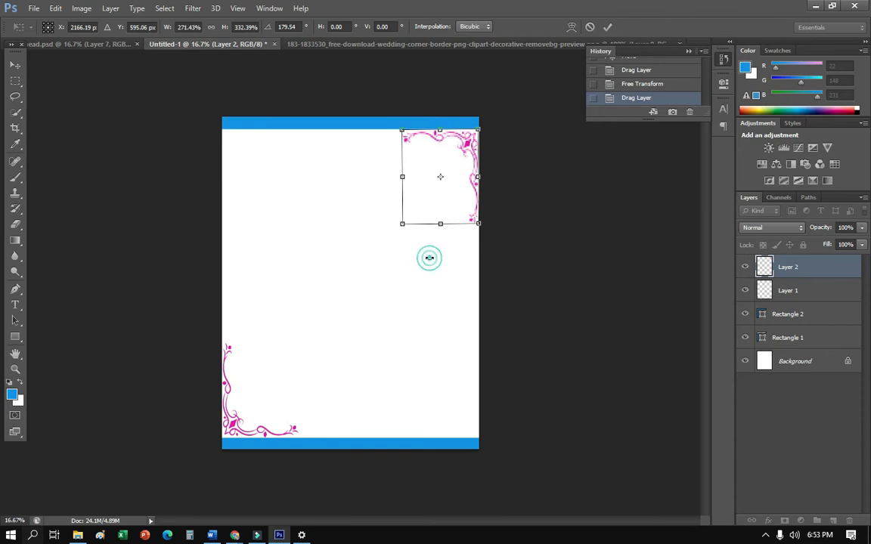
double_click(449, 188)
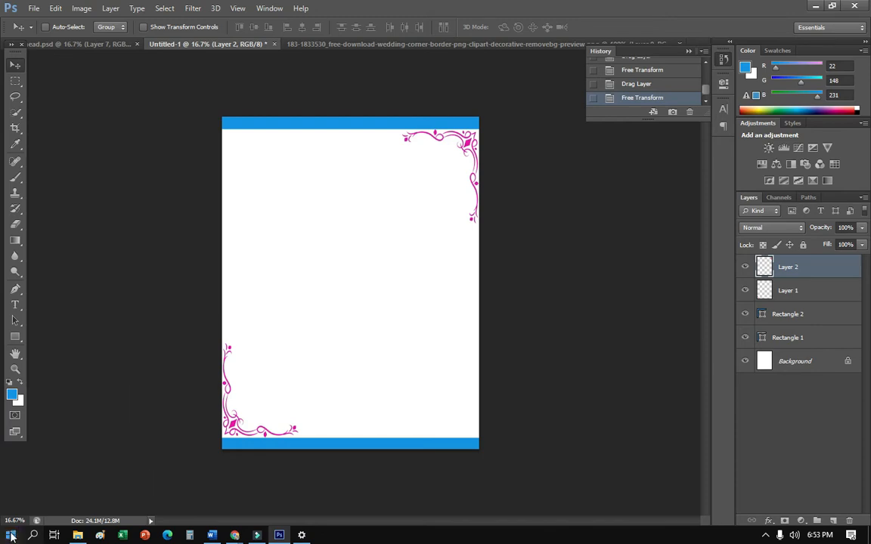
- Switch to the existing letterhead document and select its street address text layer for editing with the Type tool
left_click(86, 43)
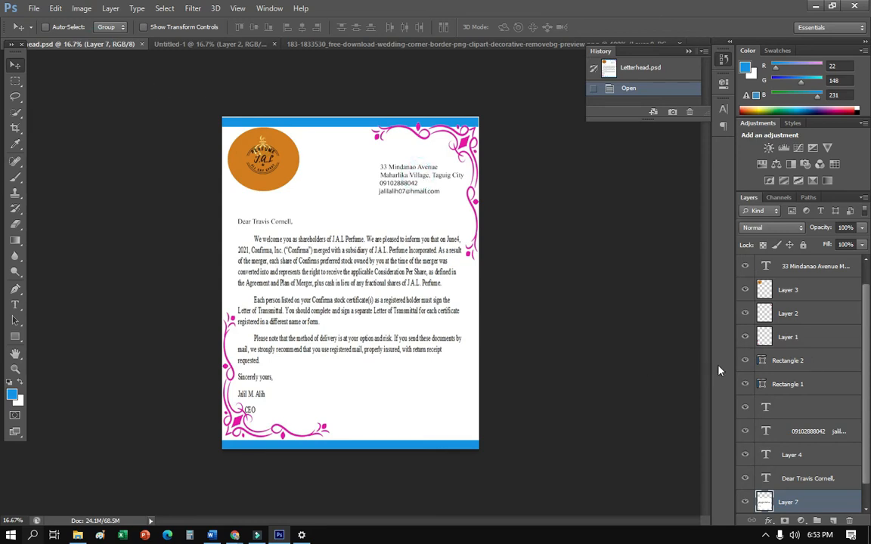
left_click(799, 266)
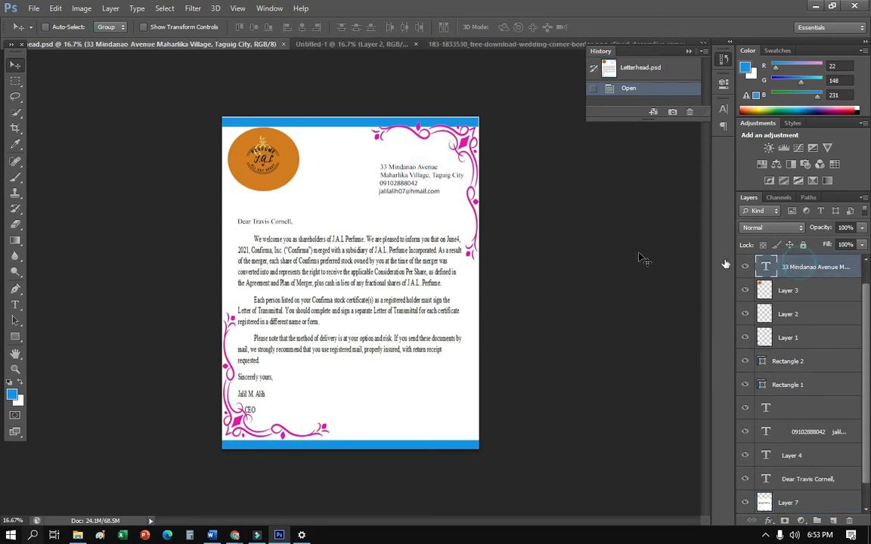
left_click(14, 305)
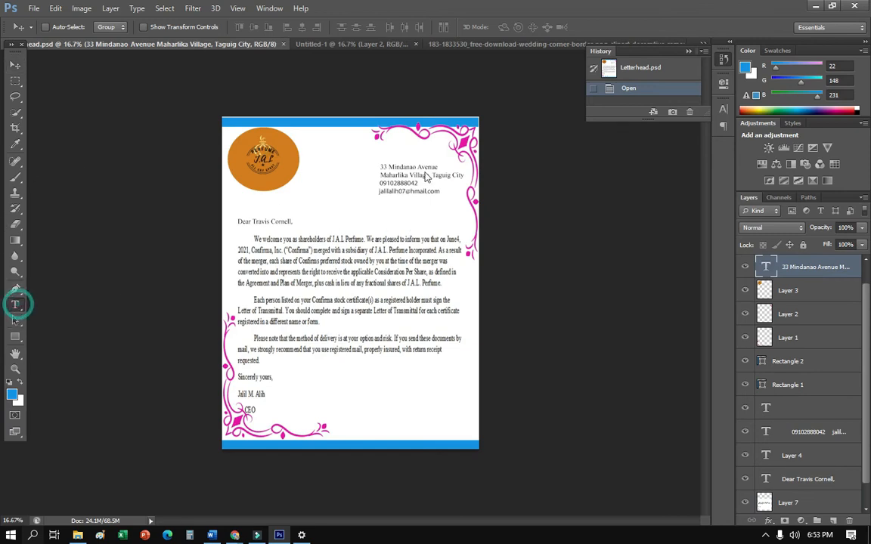
left_click(381, 172)
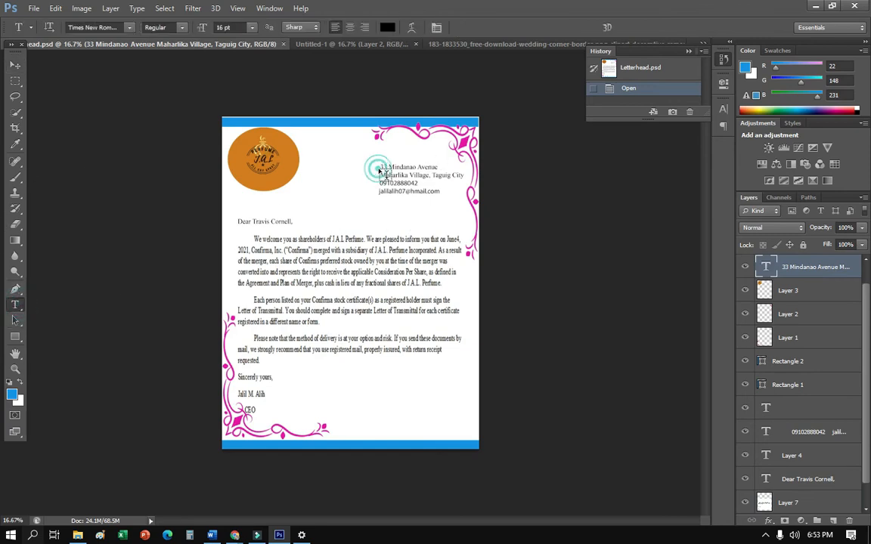
left_click(381, 168)
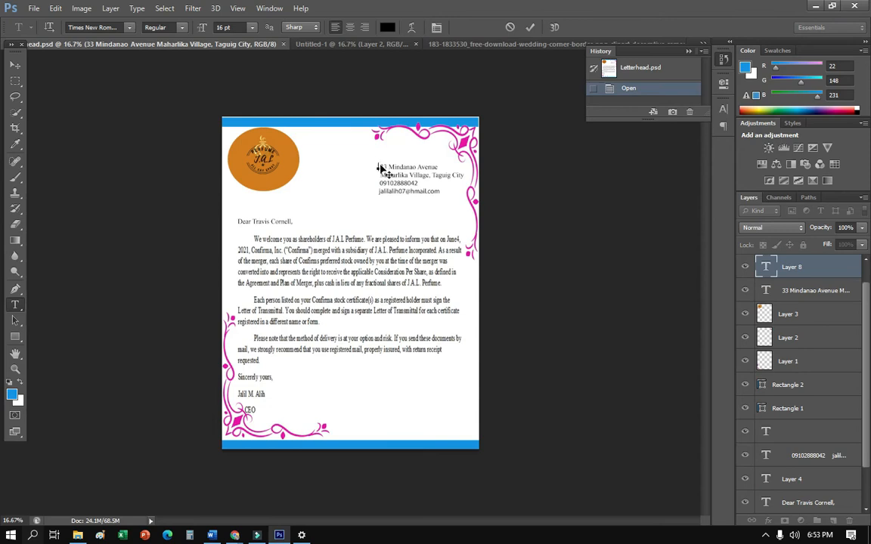
left_click(376, 166)
left_click(782, 270)
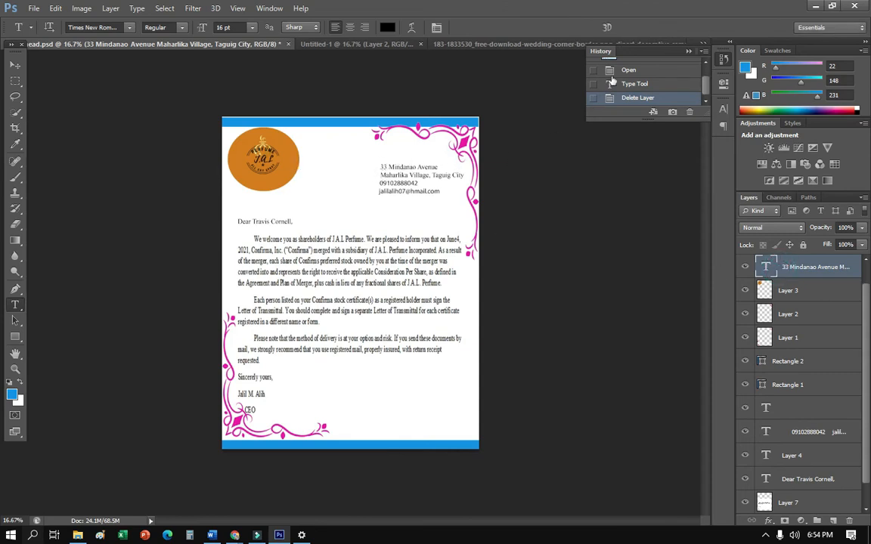
left_click(17, 303)
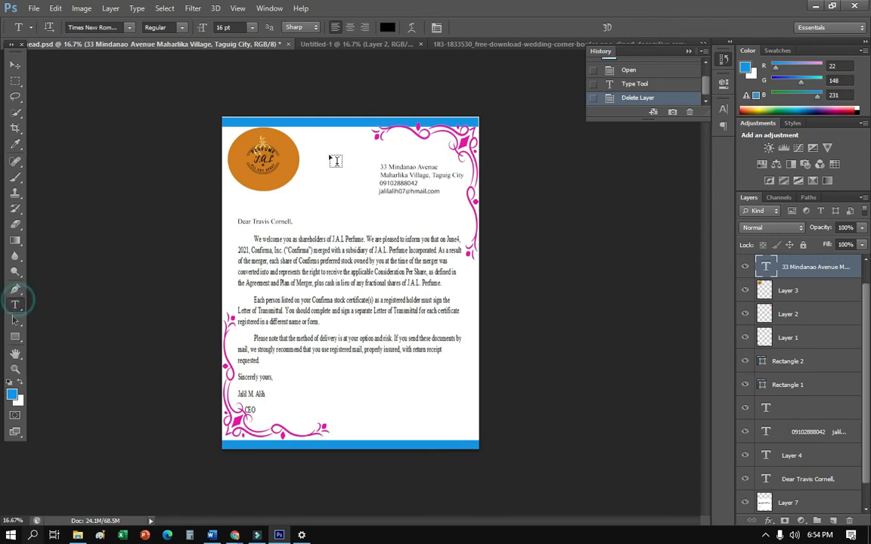
left_click(374, 160)
left_click(820, 272)
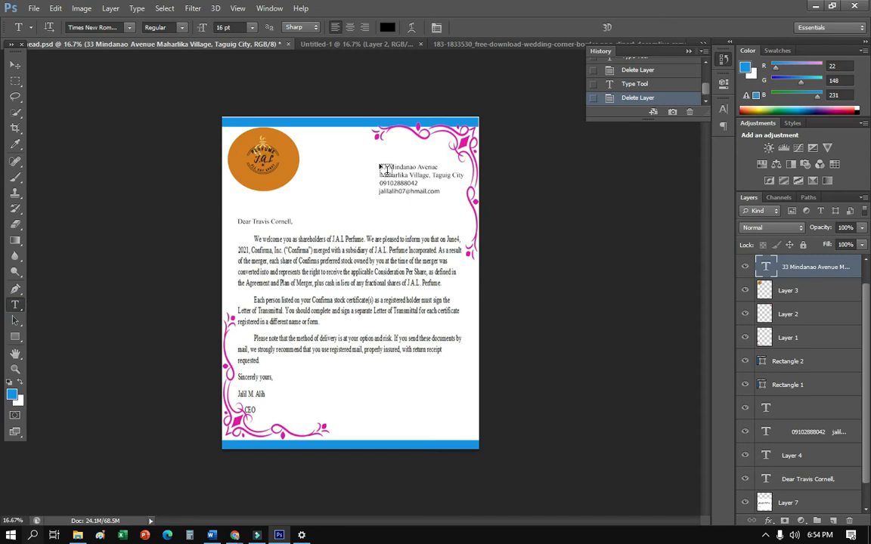
- Copy the two-line street address from the existing letterhead and paste it as text beneath the new page's top-right corner border
left_click_drag(382, 165, 461, 174)
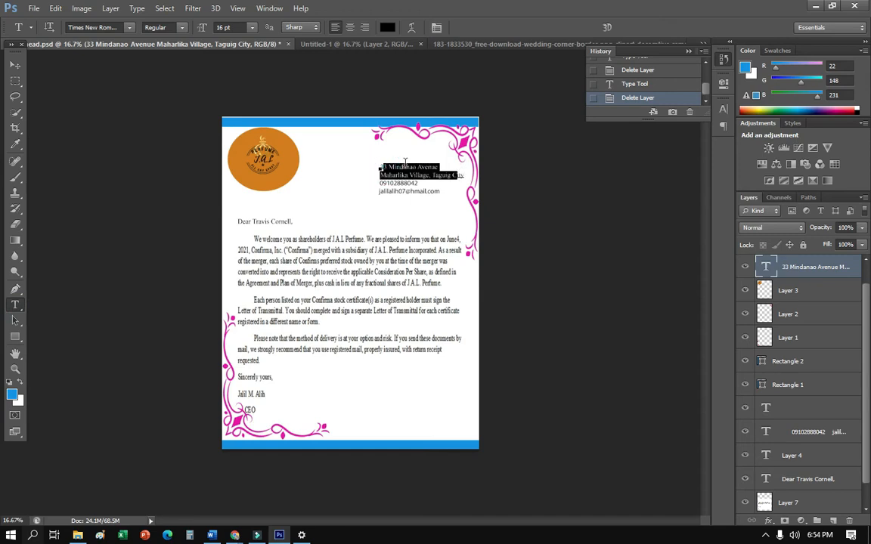
left_click_drag(380, 168, 477, 177)
key("ctrl+c")
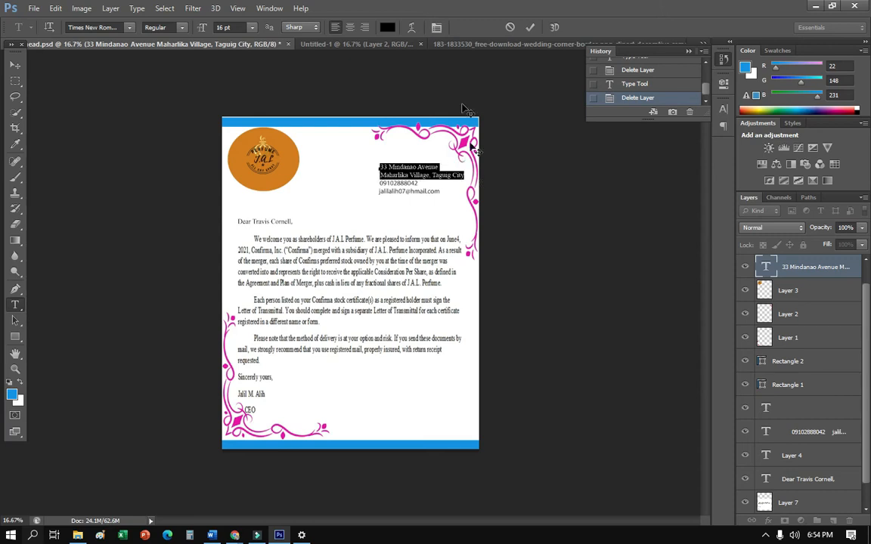
left_click(356, 39)
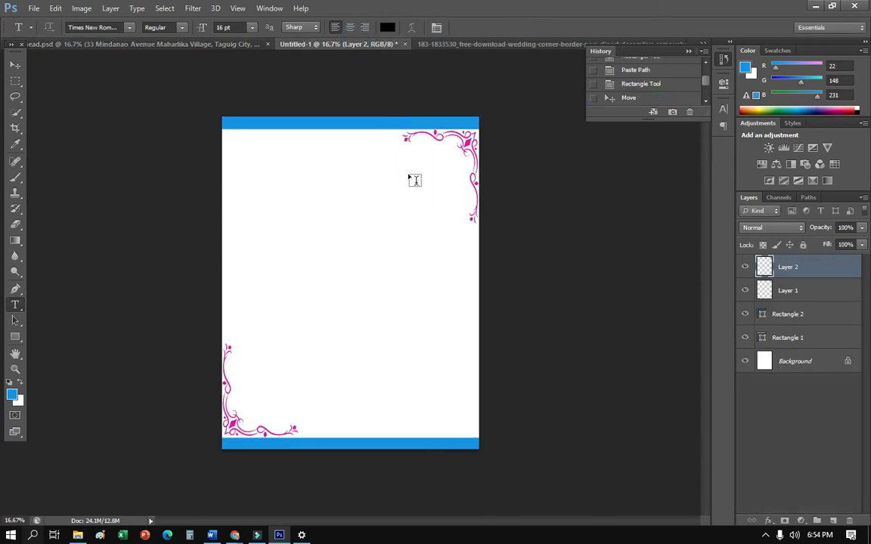
left_click(377, 173)
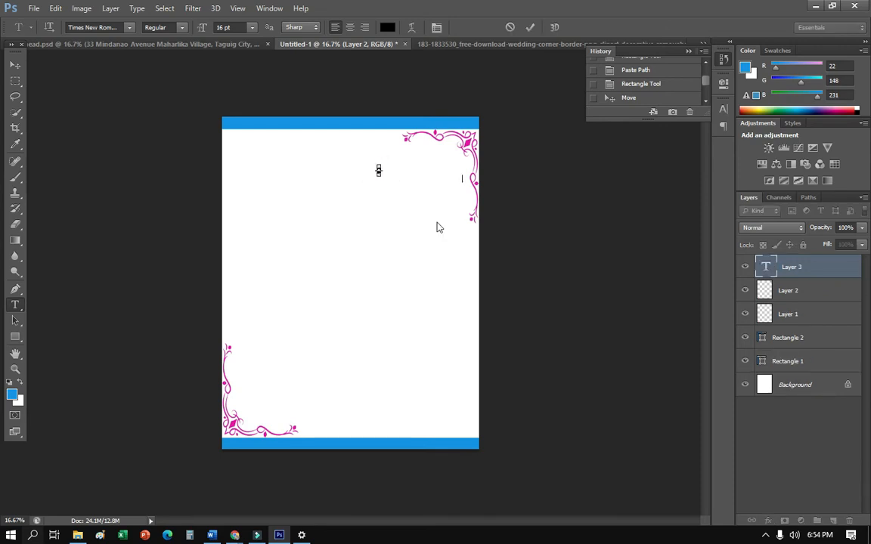
key("ctrl+v")
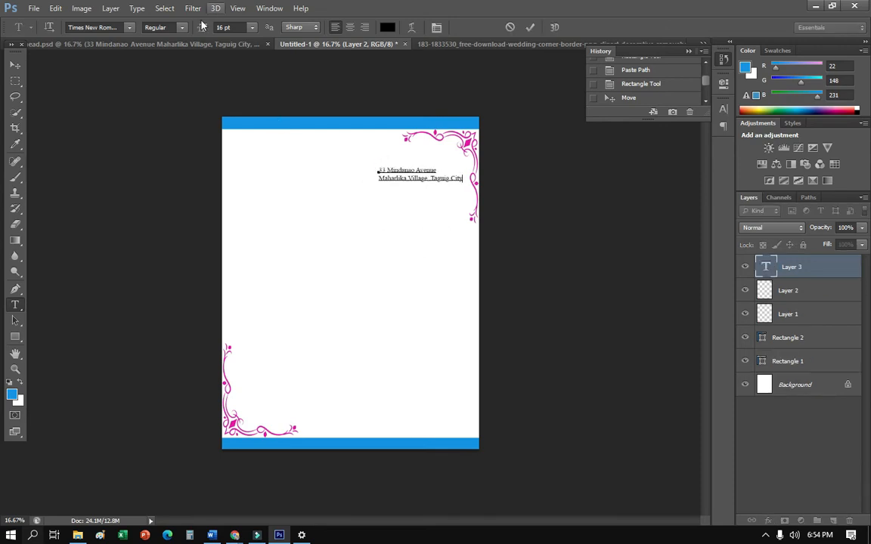
- Copy the phone number and e-mail text from the existing letterhead and paste it under the address on the new page
left_click(170, 43)
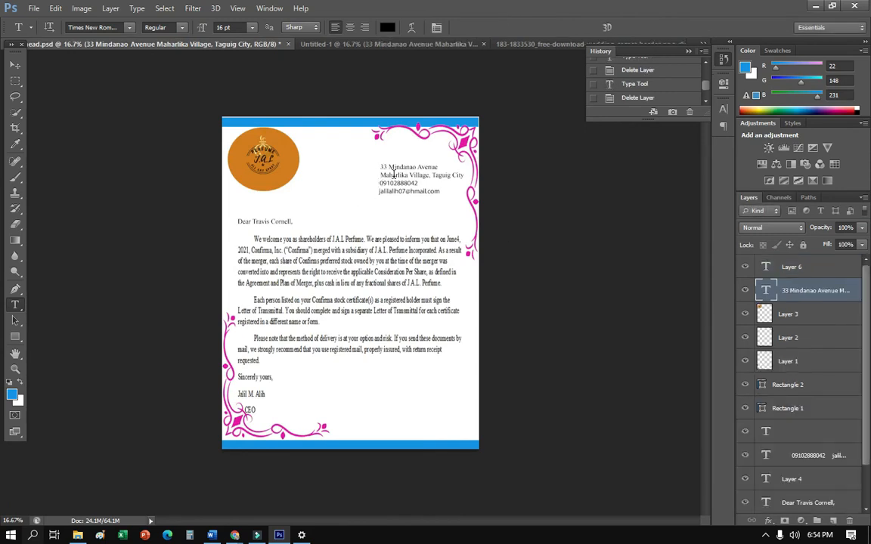
left_click(795, 456)
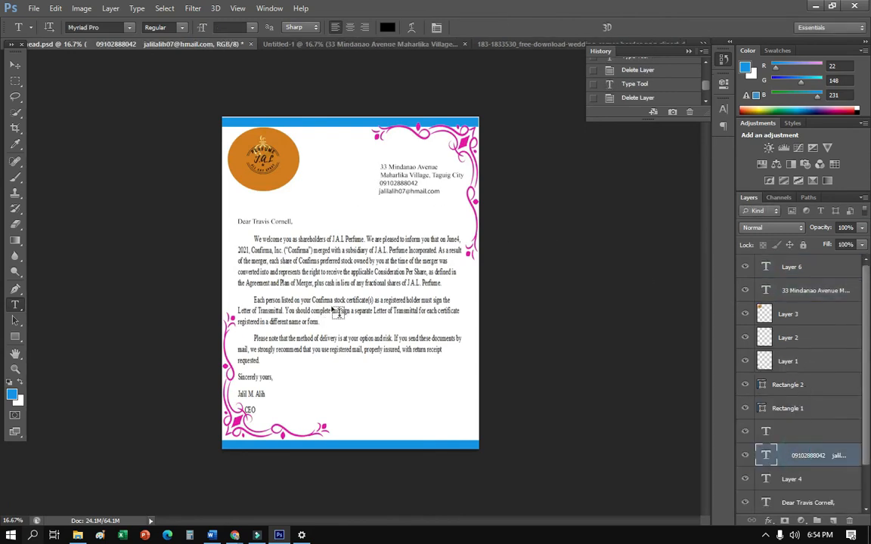
left_click(372, 176)
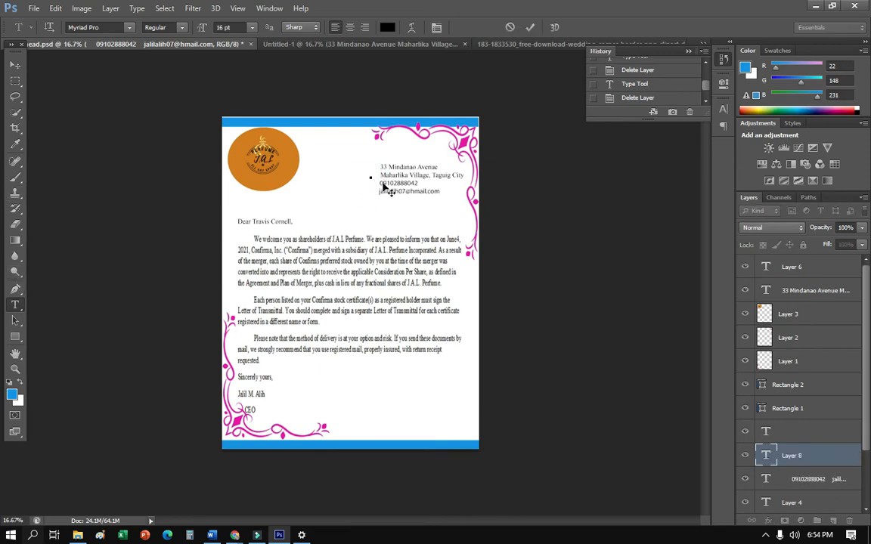
left_click(826, 458)
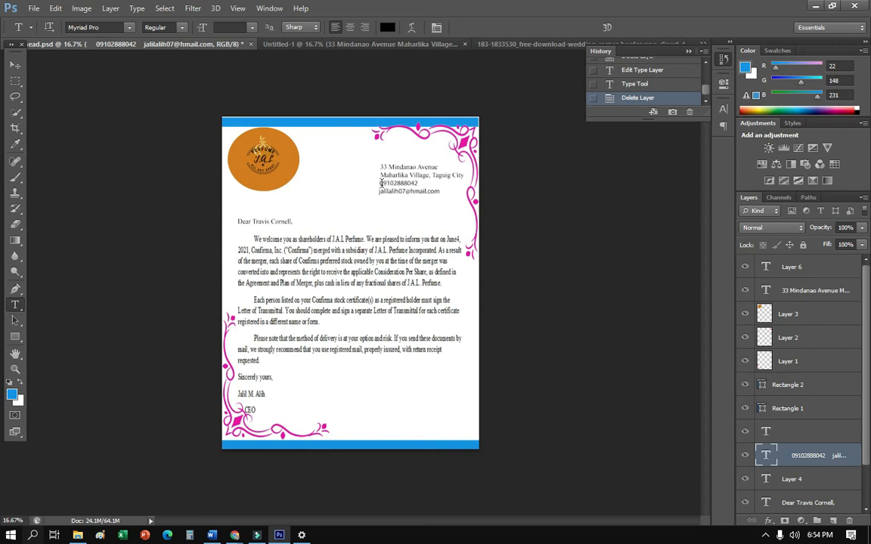
left_click_drag(381, 184, 431, 202)
left_click_drag(376, 189, 454, 198)
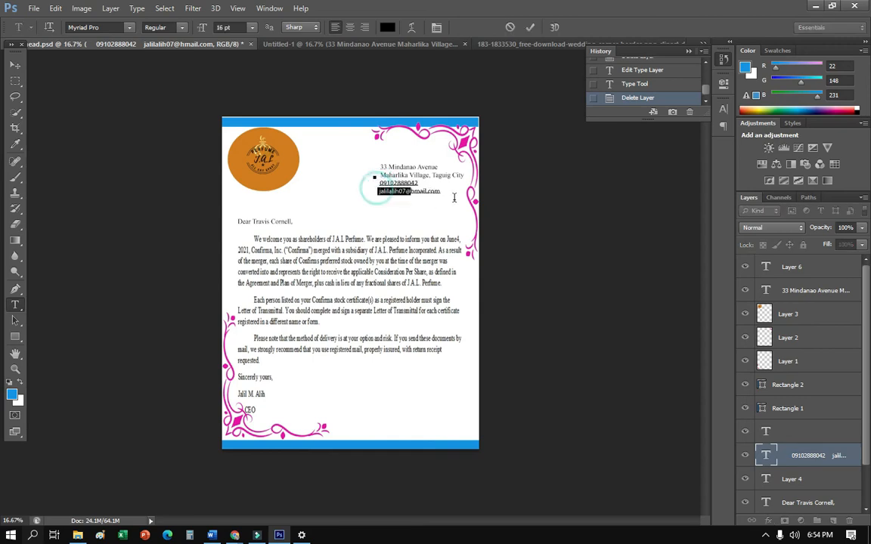
key("ctrl")
left_click(314, 43)
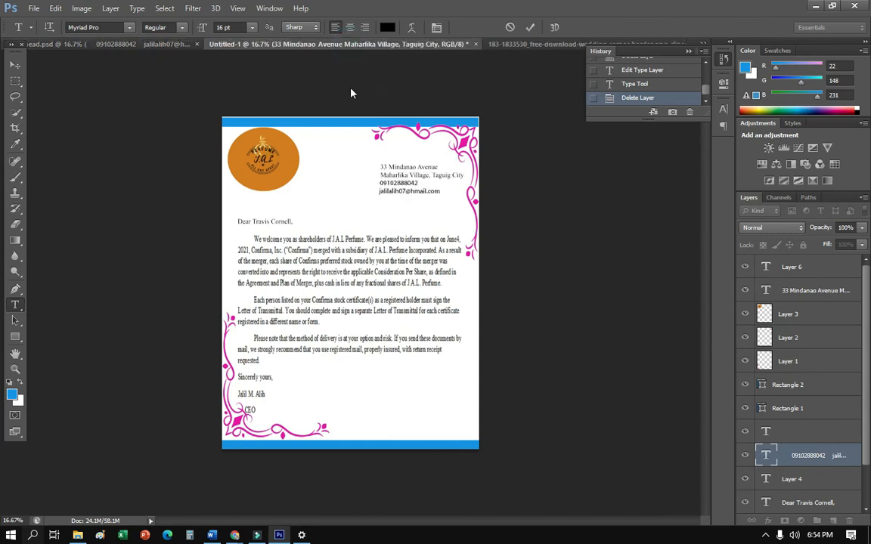
left_click(377, 184)
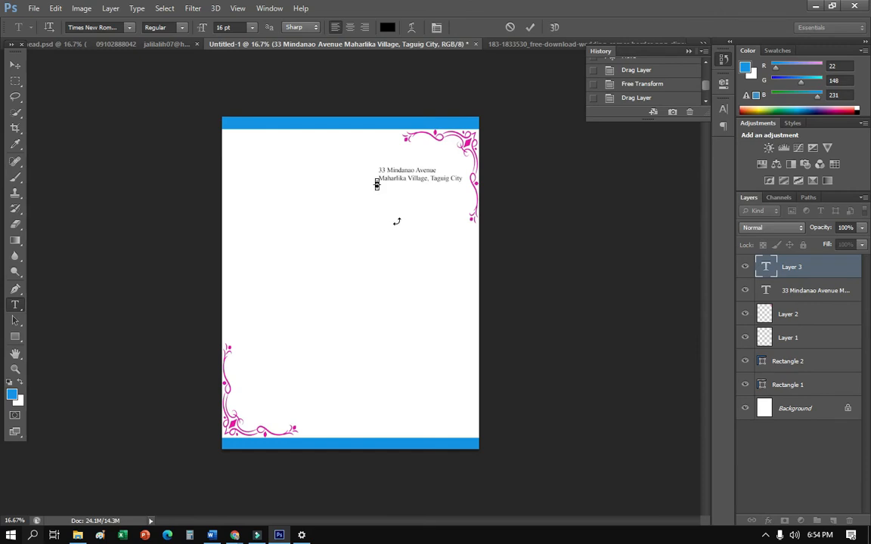
key("ctrl+v")
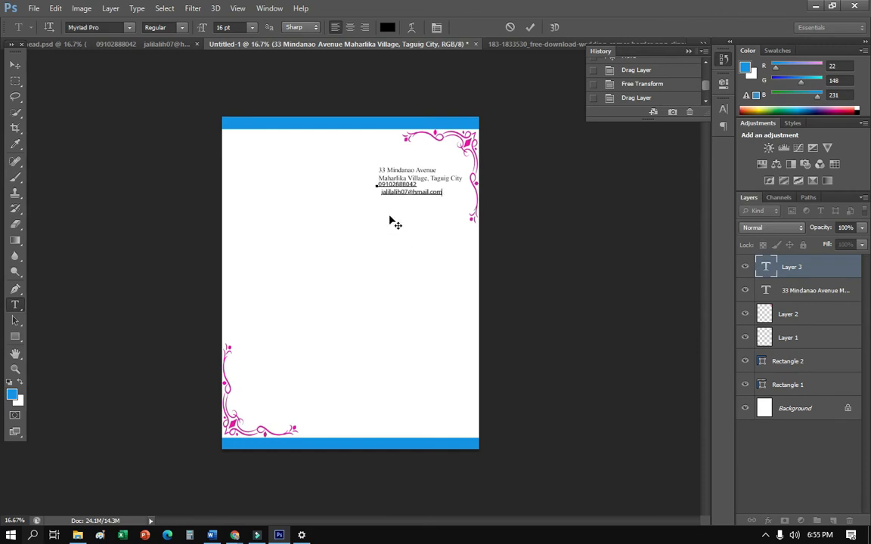
- Remove the indent before the e-mail line and move the contact text slightly down, clear of the address lines
left_click(380, 192)
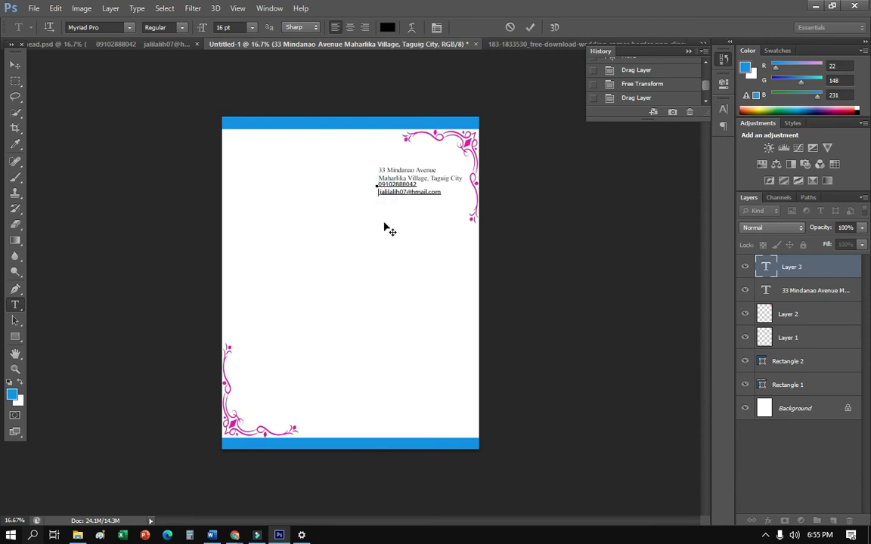
key("BackSpace")
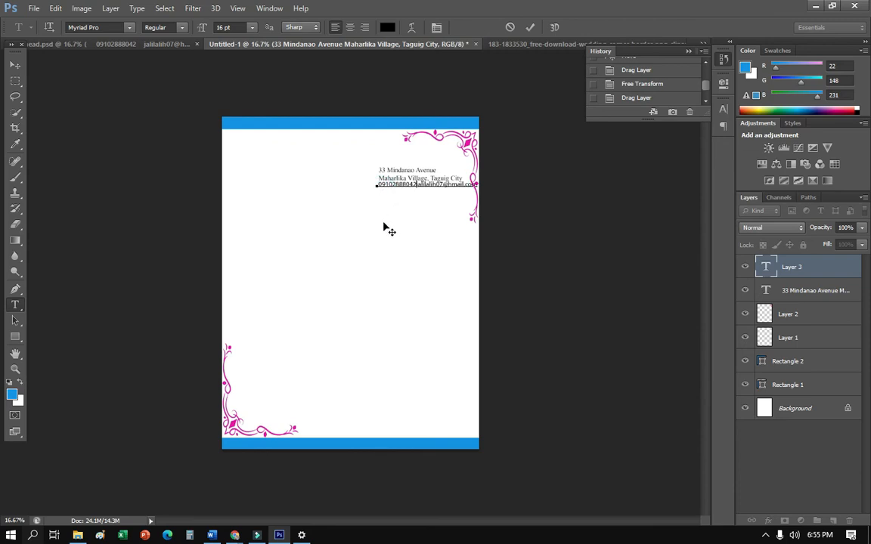
key("Return")
left_click(15, 65)
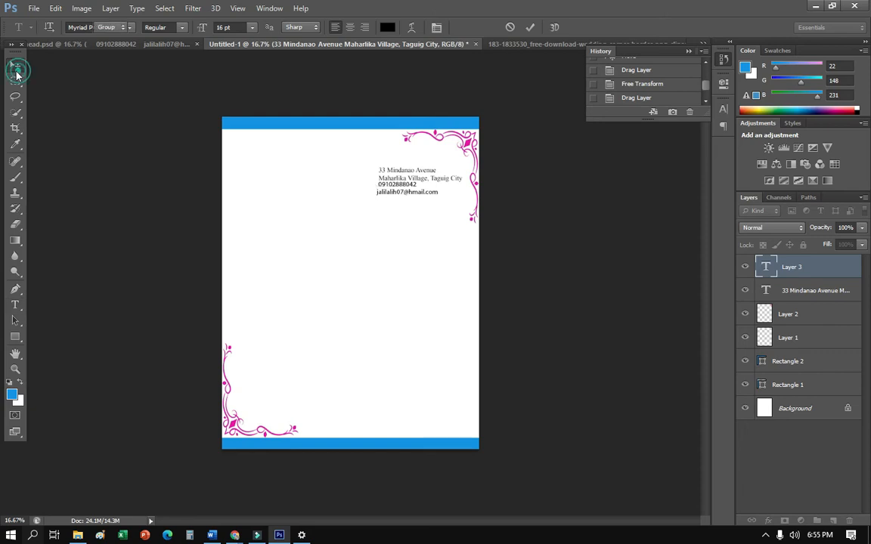
left_click_drag(395, 194, 394, 196)
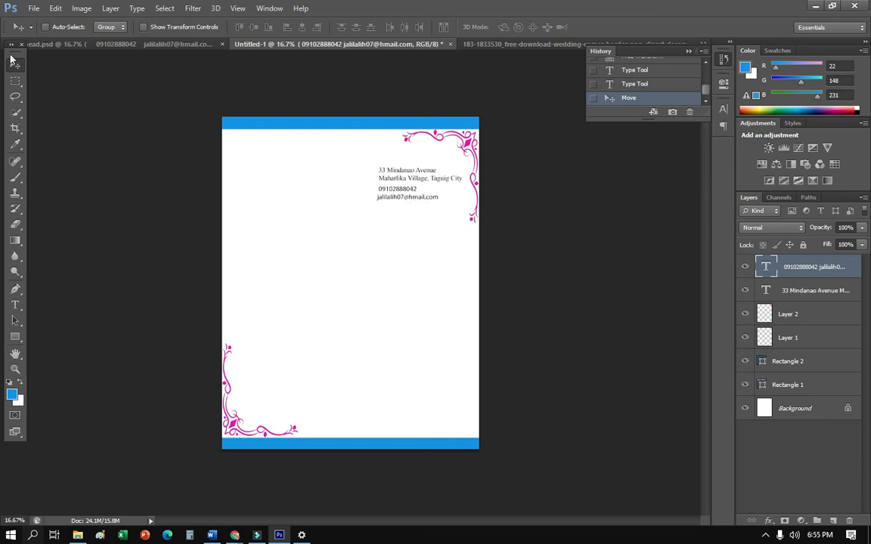
- Open the round orange perfume logo image from the Downloads folder
left_click(34, 8)
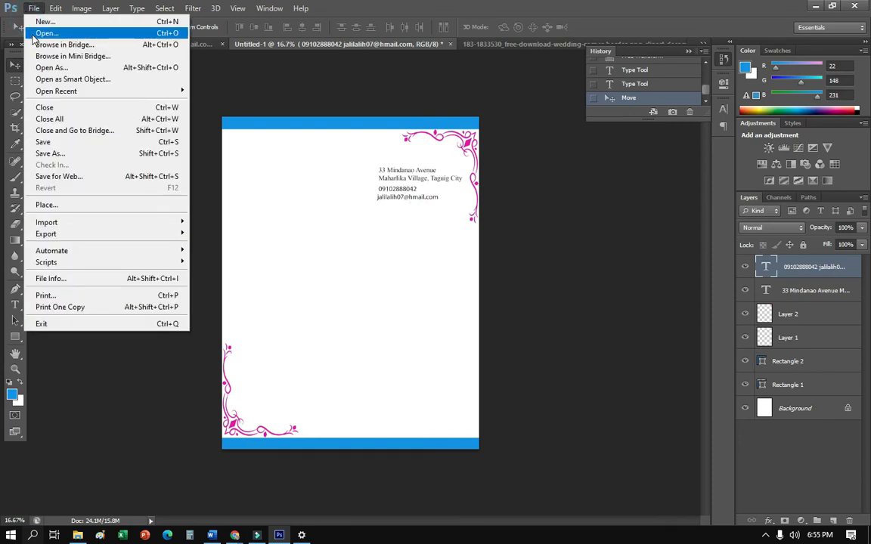
left_click(45, 34)
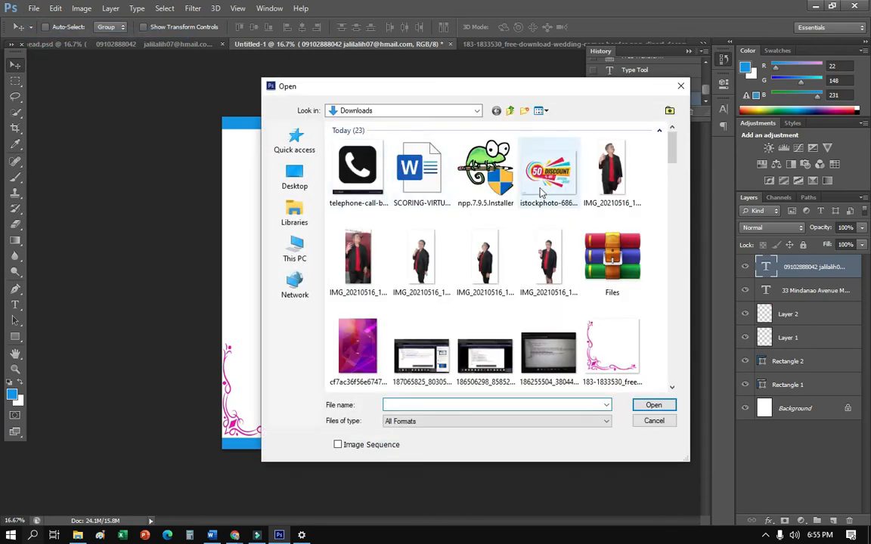
scroll(529, 227, "down", 5)
scroll(539, 204, "up", 5)
scroll(408, 311, "down", 3)
left_click(421, 272)
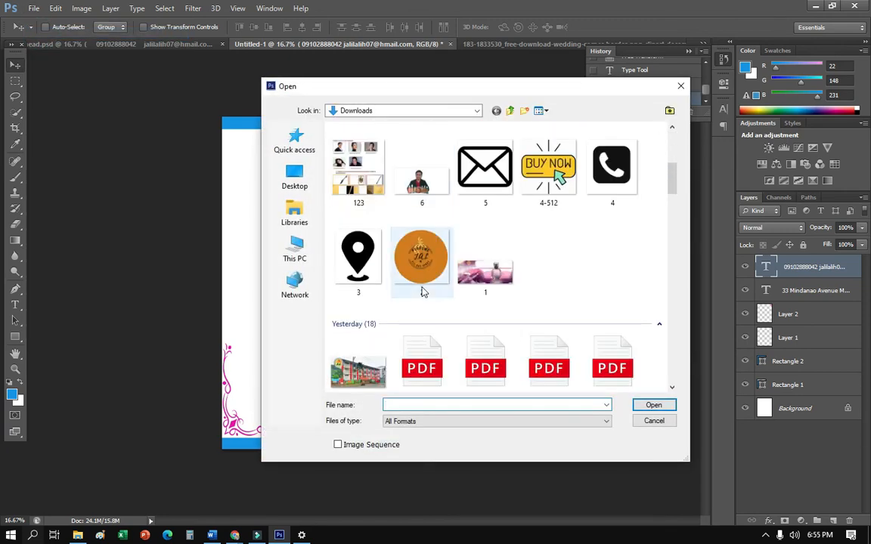
left_click(653, 413)
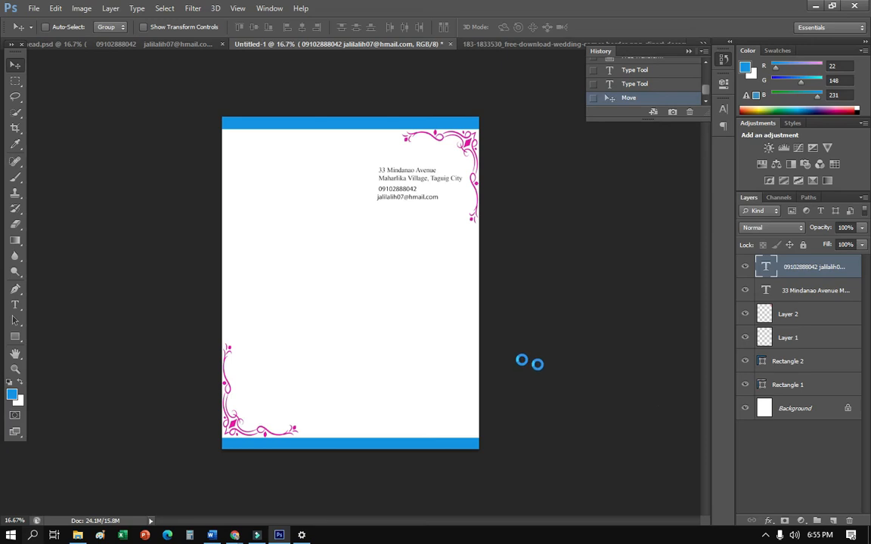
- Copy the logo into the new page, scale it to about 141% wide and 129% high, and place it in the page's top-left corner
left_click_drag(480, 350, 265, 187)
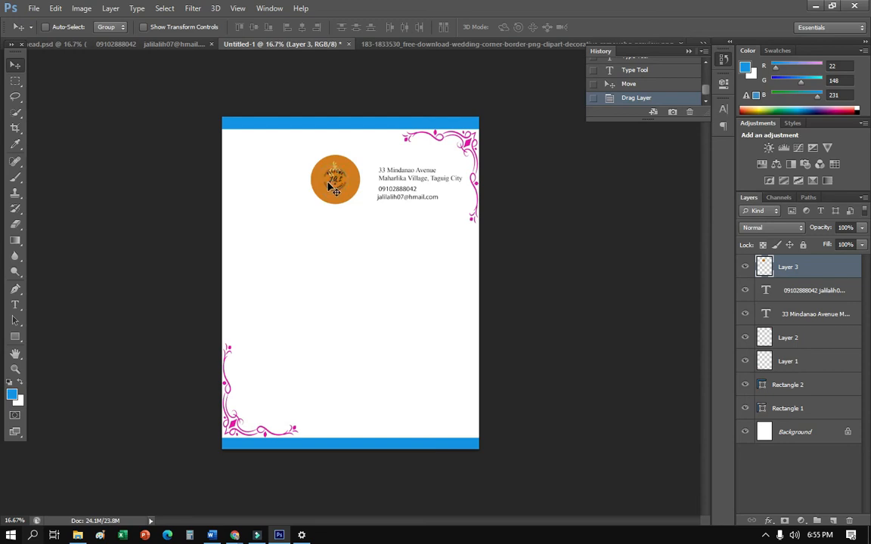
key("ctrl+t")
mouse_move(364, 207)
left_mouse_down()
mouse_move(385, 226)
mouse_move(375, 217)
left_mouse_up()
left_click_drag(333, 188, 300, 193)
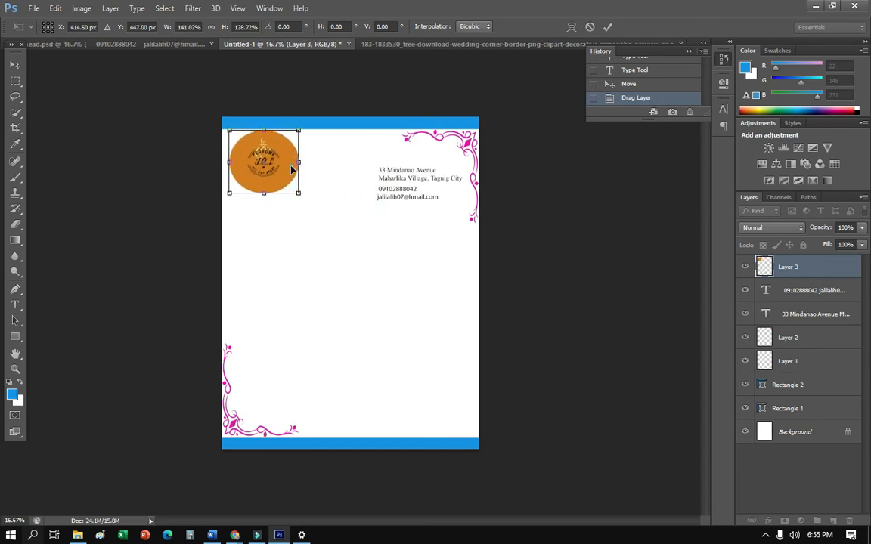
key("Return")
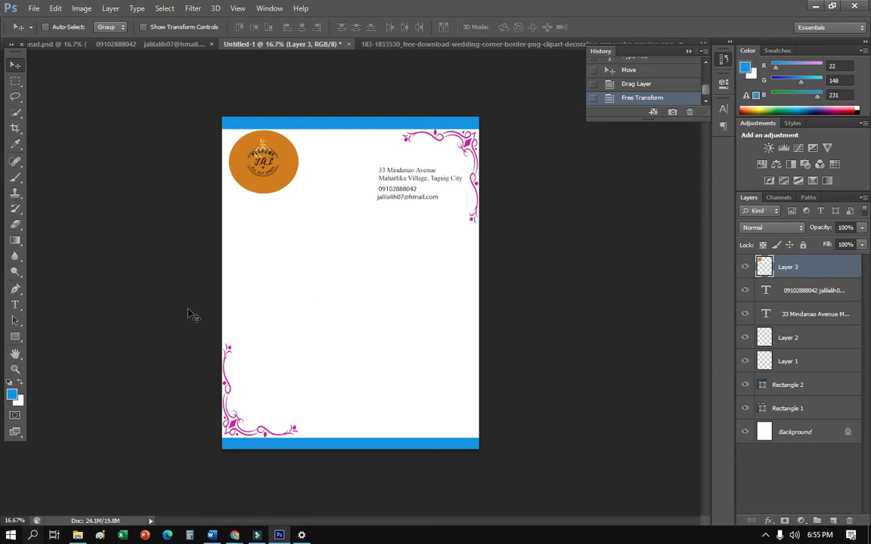
- Copy the greeting line from the existing letterhead's text layer
left_click(75, 43)
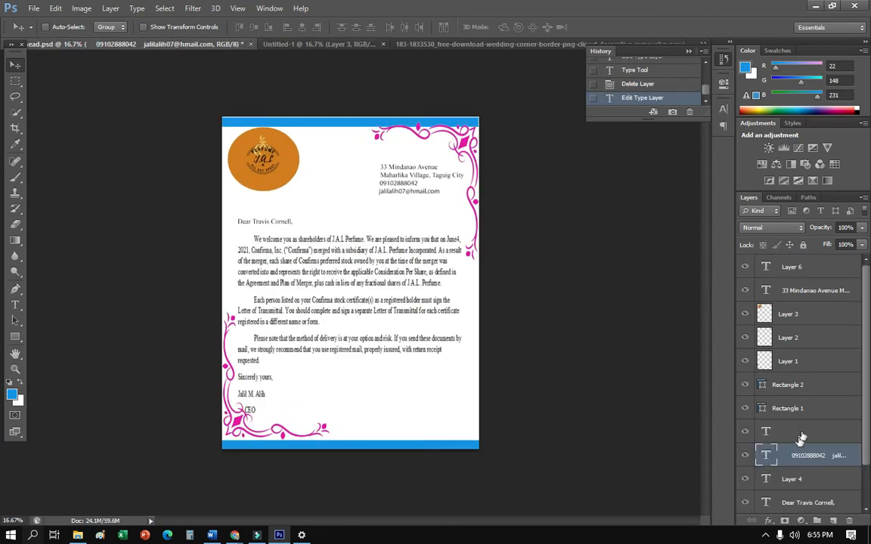
scroll(776, 472, "down", 1)
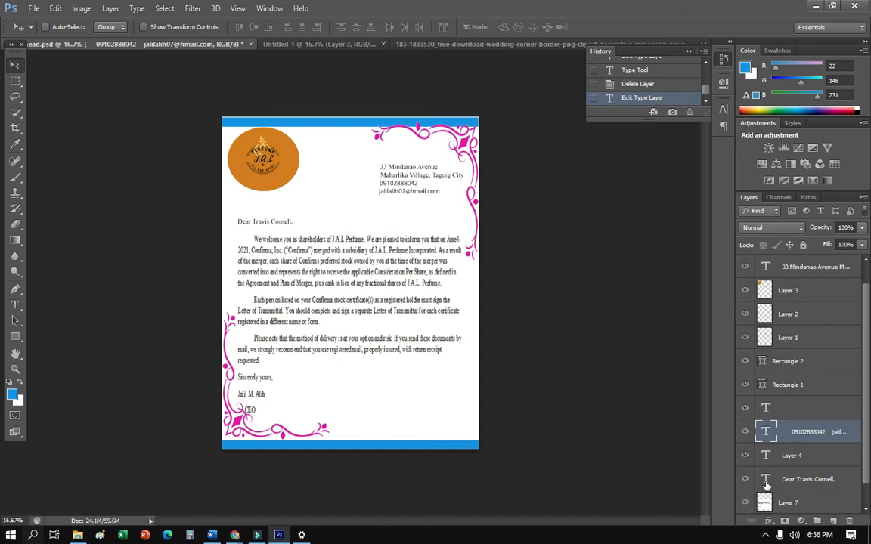
left_click(790, 481)
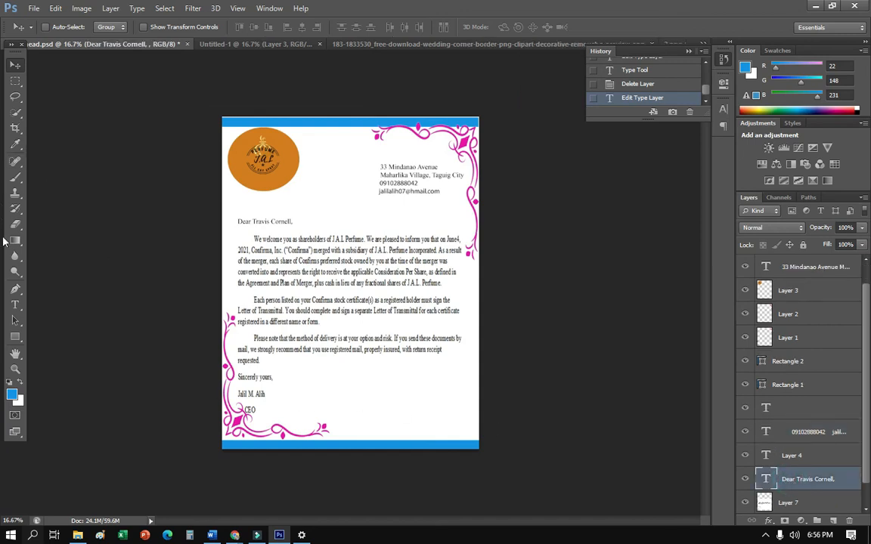
left_click(16, 305)
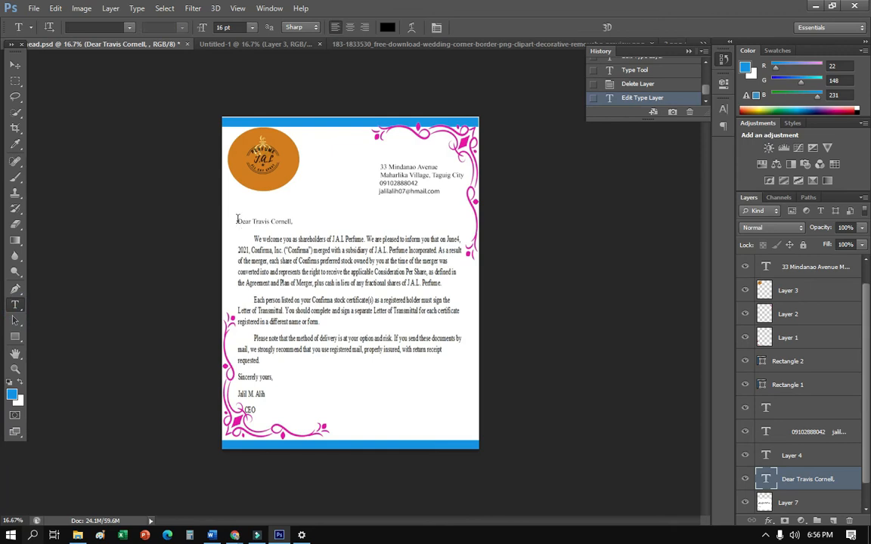
left_click_drag(237, 221, 320, 221)
key("ctrl+c")
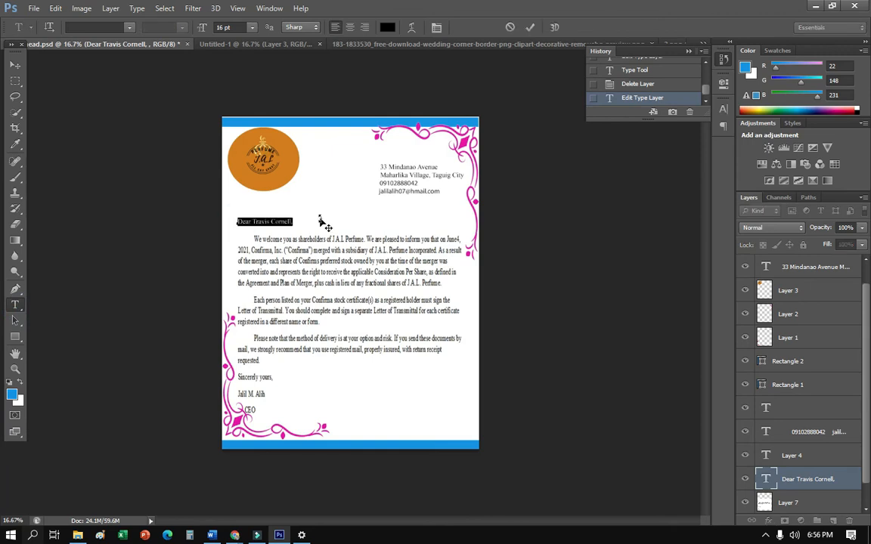
- Paste the copied greeting as a new text line below the logo on the new page, ending it with a comma
left_click(246, 44)
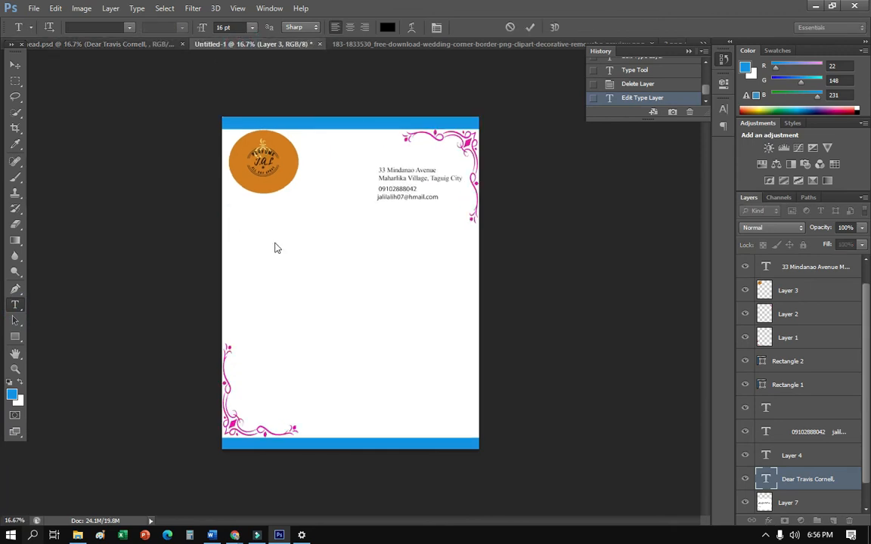
left_click(242, 224)
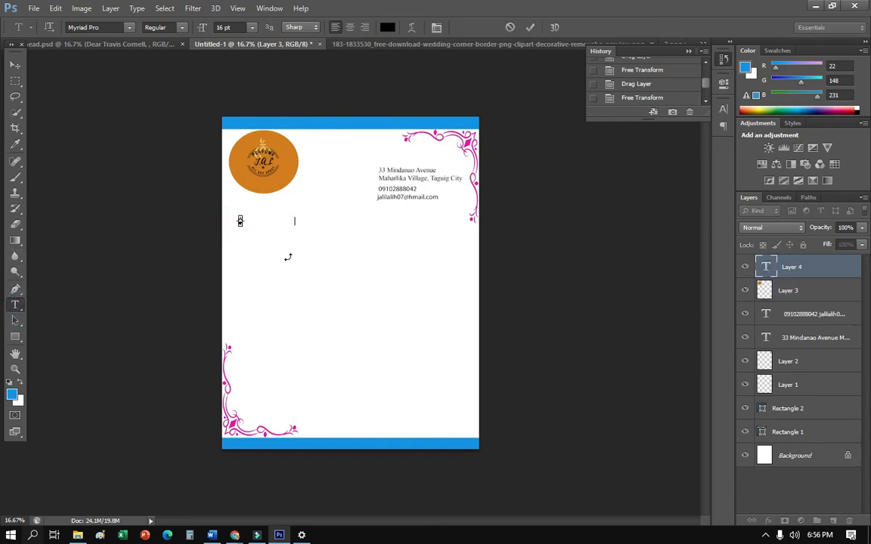
key("ctrl+v")
type(",")
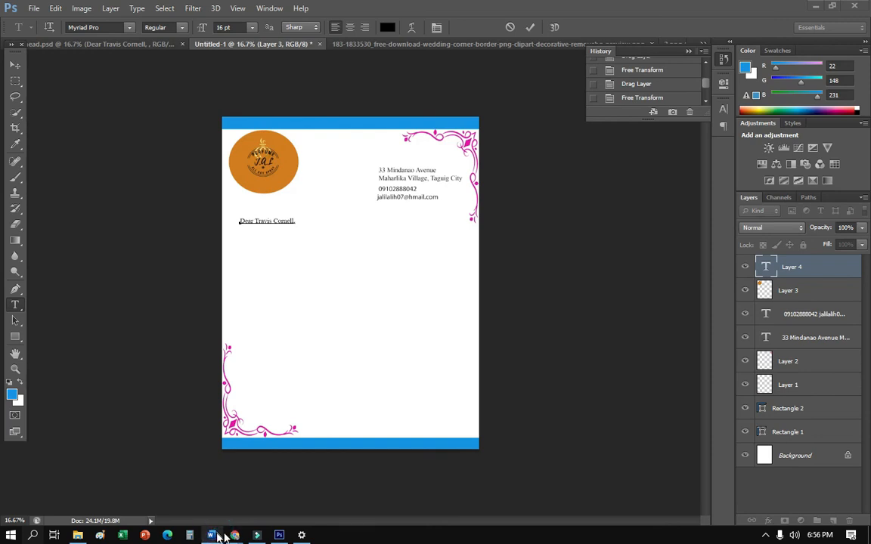
- Switch to the Word document and select the lower text box holding the letter body and signature for copying
left_click(813, 5)
left_click(217, 535)
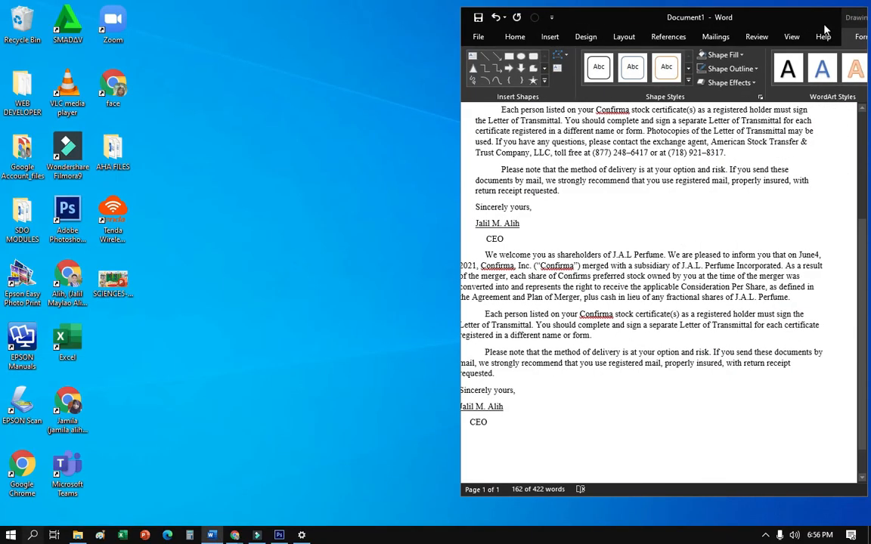
left_click(798, 17)
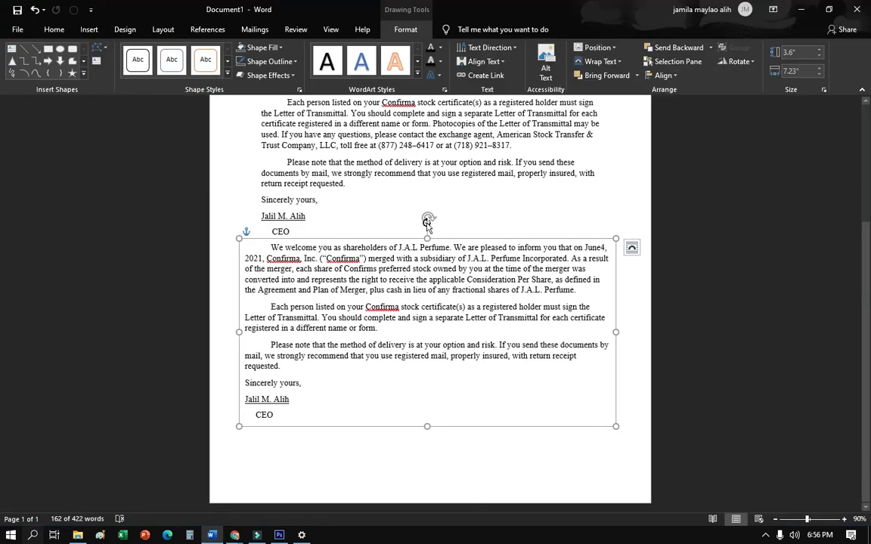
left_click(430, 219)
- Return to Photoshop, commit the greeting text, and start an empty text layer below it, directly above the Background layer
left_click(279, 536)
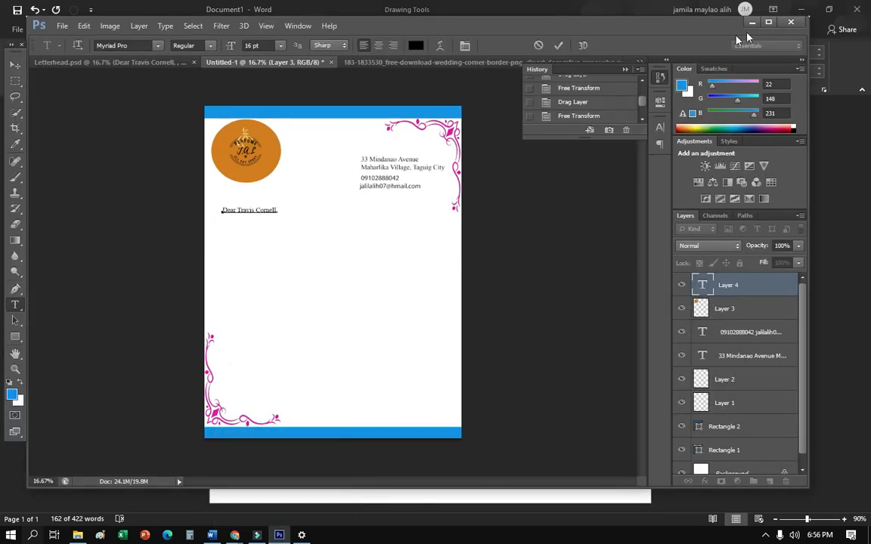
left_click(767, 23)
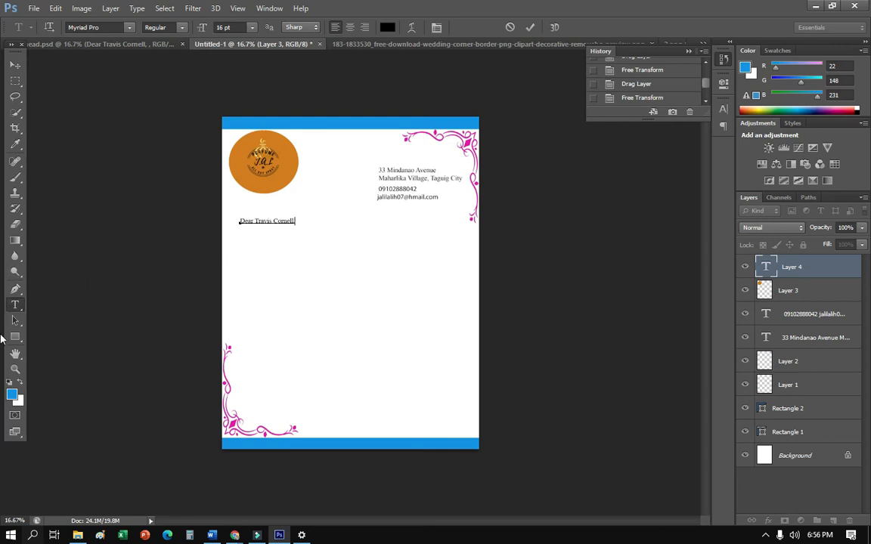
left_click(803, 454)
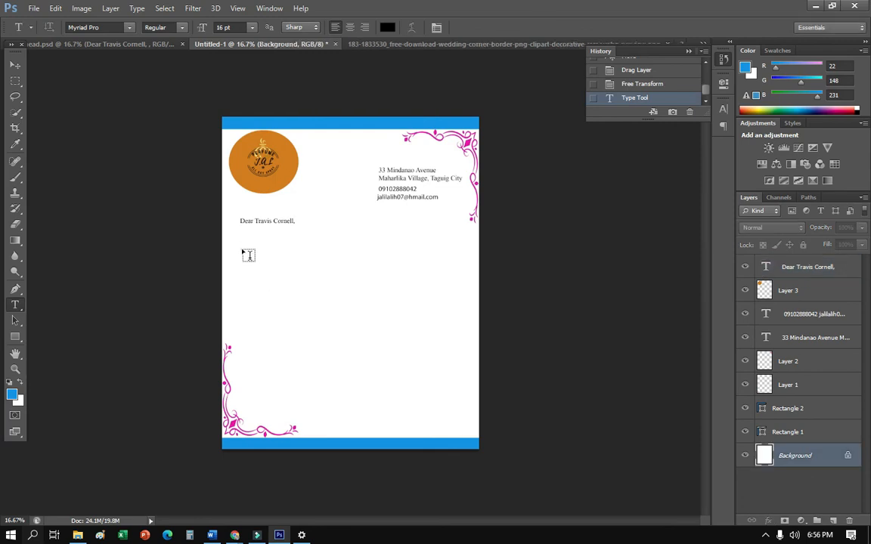
left_click(242, 247)
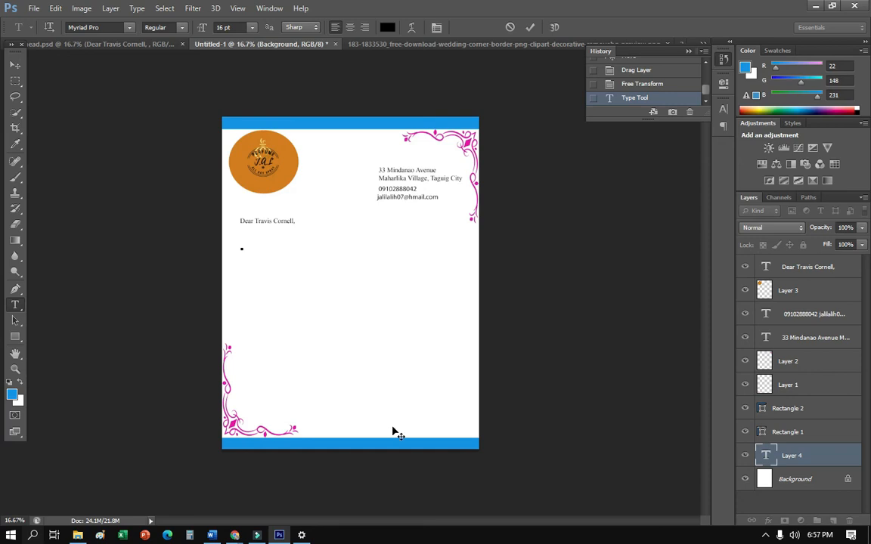
left_click(15, 64)
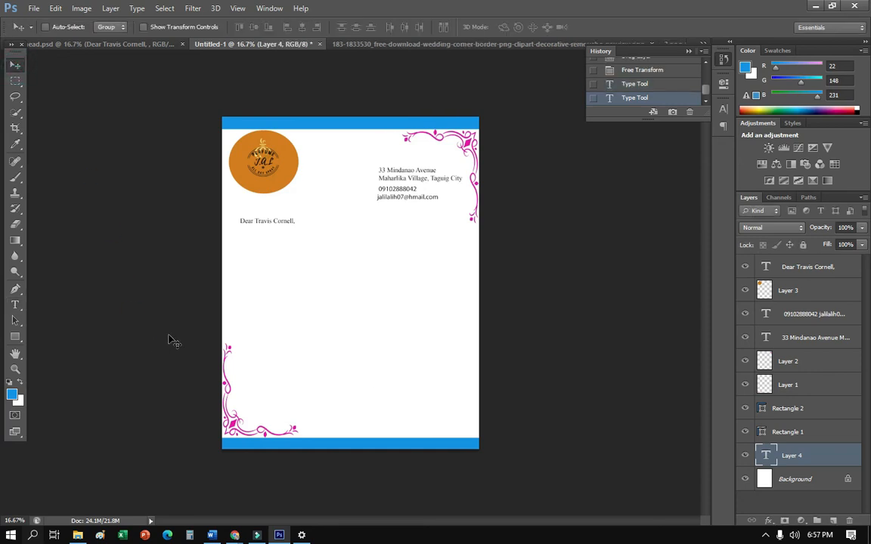
- Paste the letter body into the new page, scale it to about 329% wide and 544% high, and place it below the greeting
key("ctrl+v")
left_click(339, 282)
key("ctrl+t")
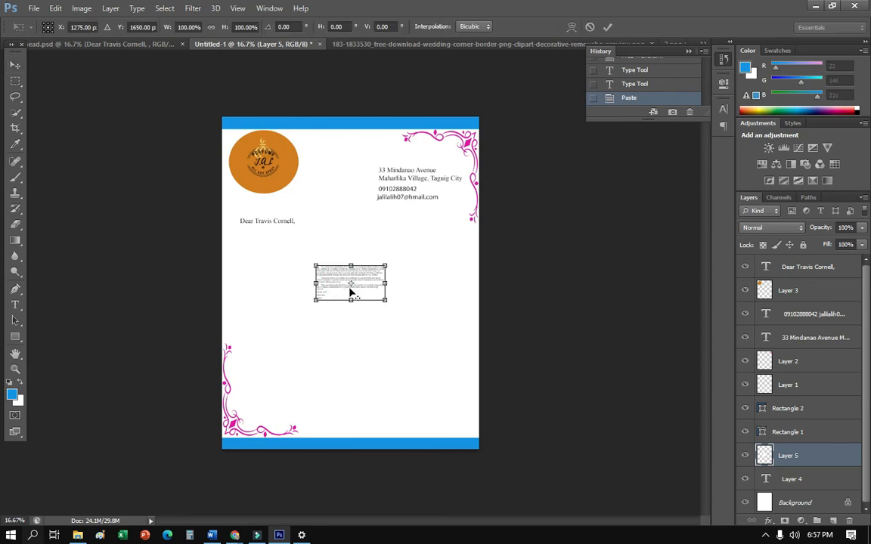
left_click_drag(385, 298, 461, 370)
left_click_drag(402, 318, 322, 291)
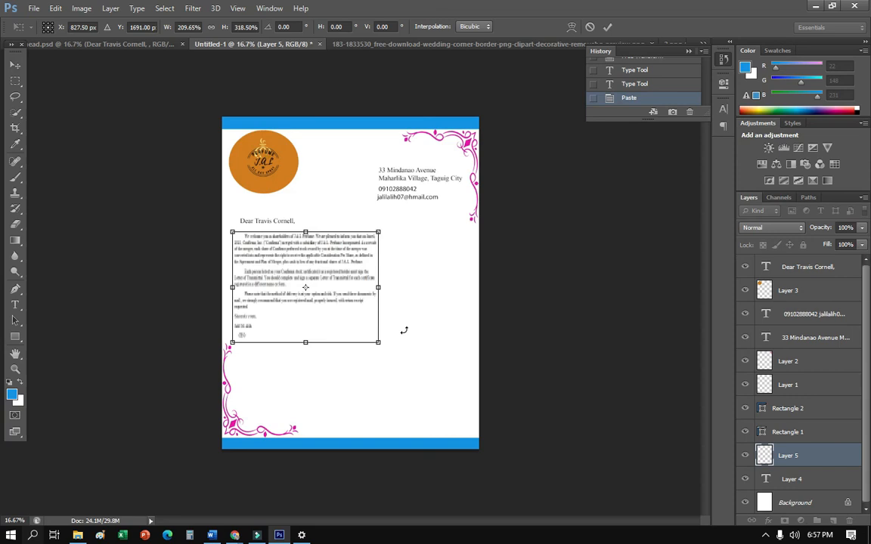
left_click_drag(379, 342, 461, 421)
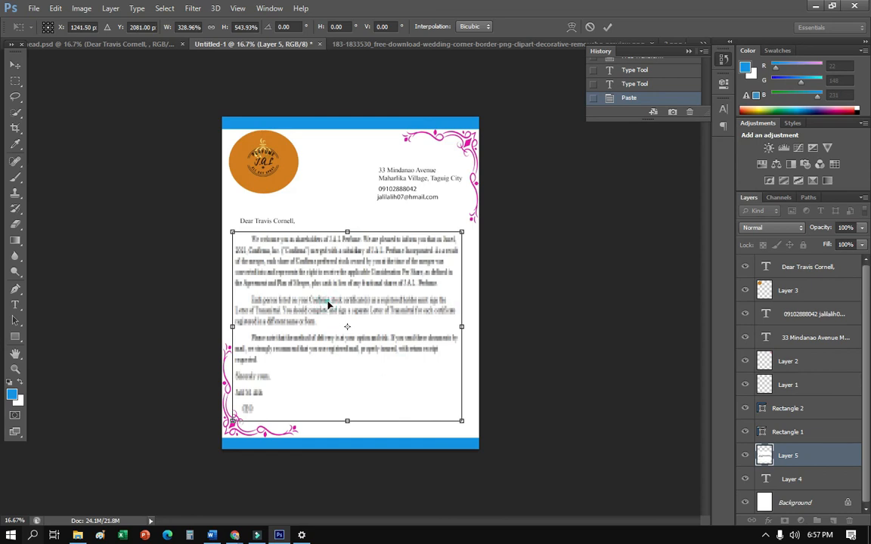
key("Return")
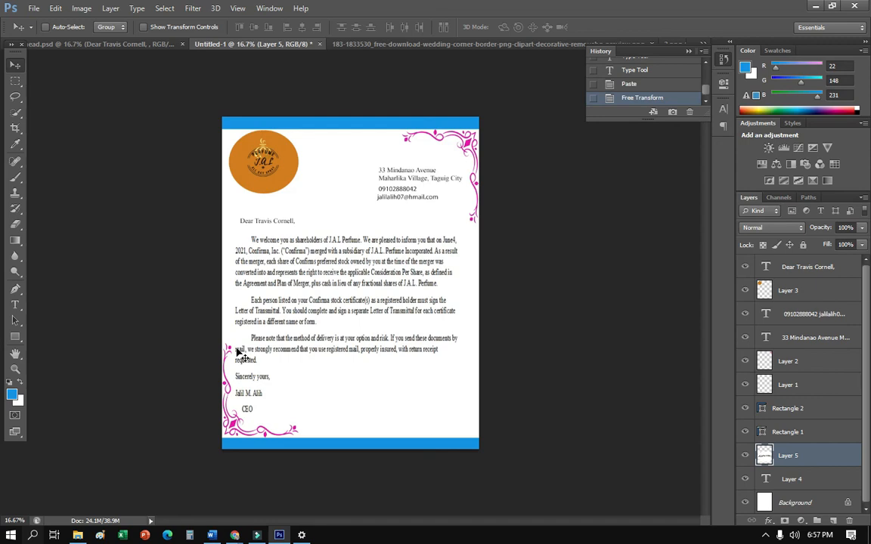
left_click(766, 537)
right_click(744, 513)
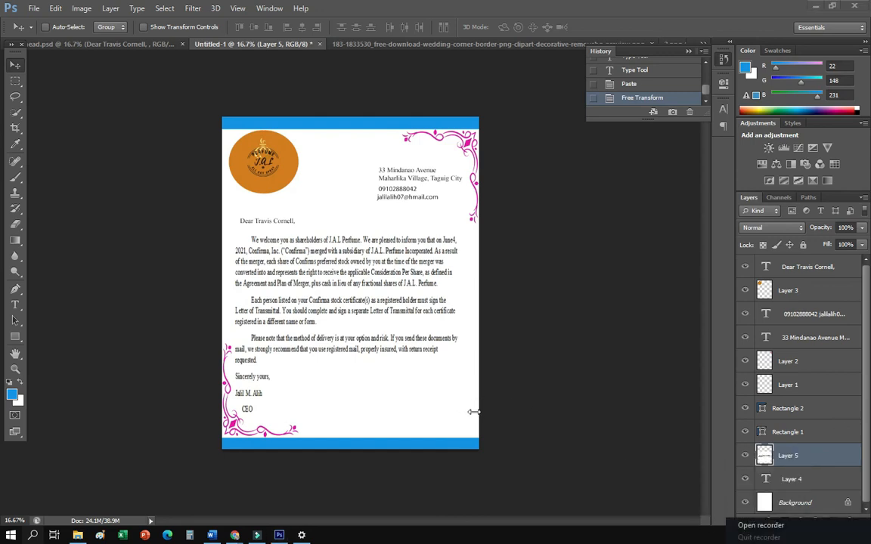